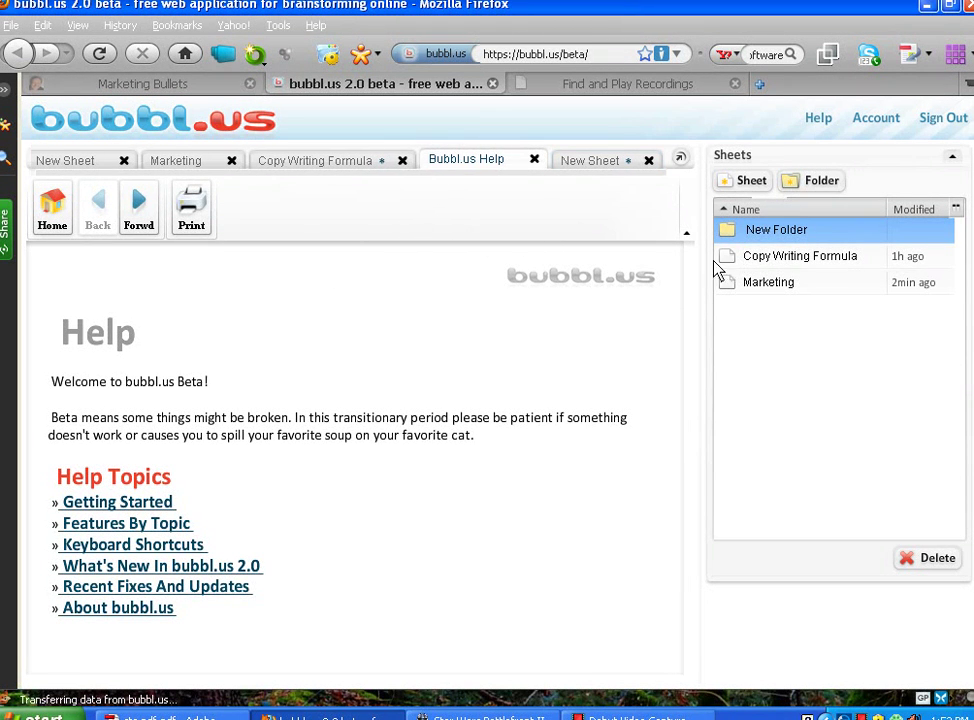
- Flip between the Marketing and Copy Writing Formula mind maps, then return to the help page
left_click(296, 175)
left_click(205, 163)
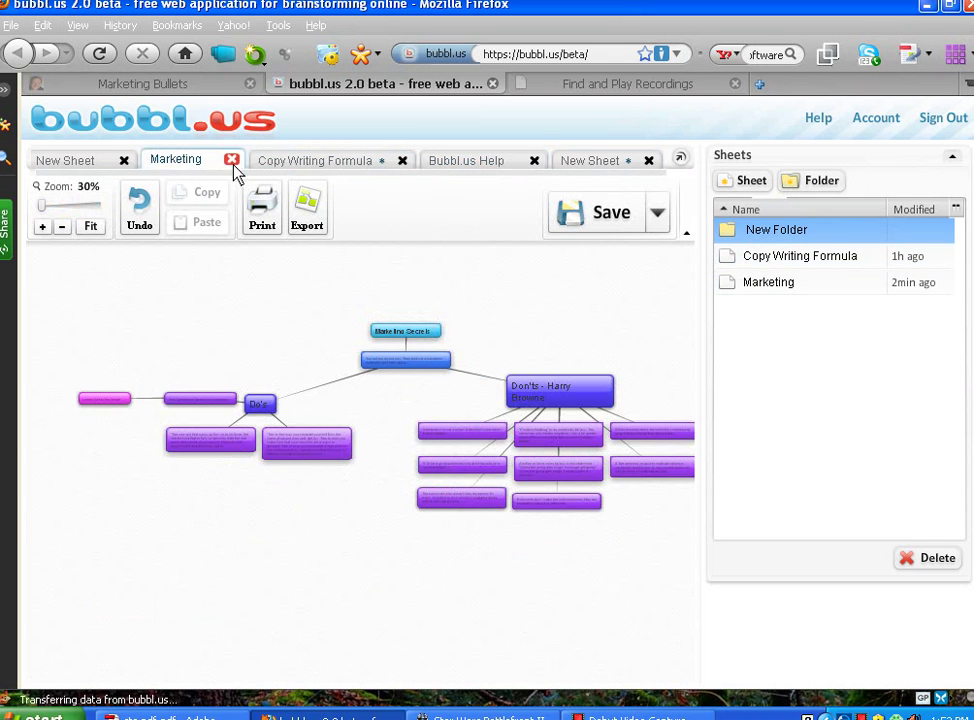
left_click(268, 163)
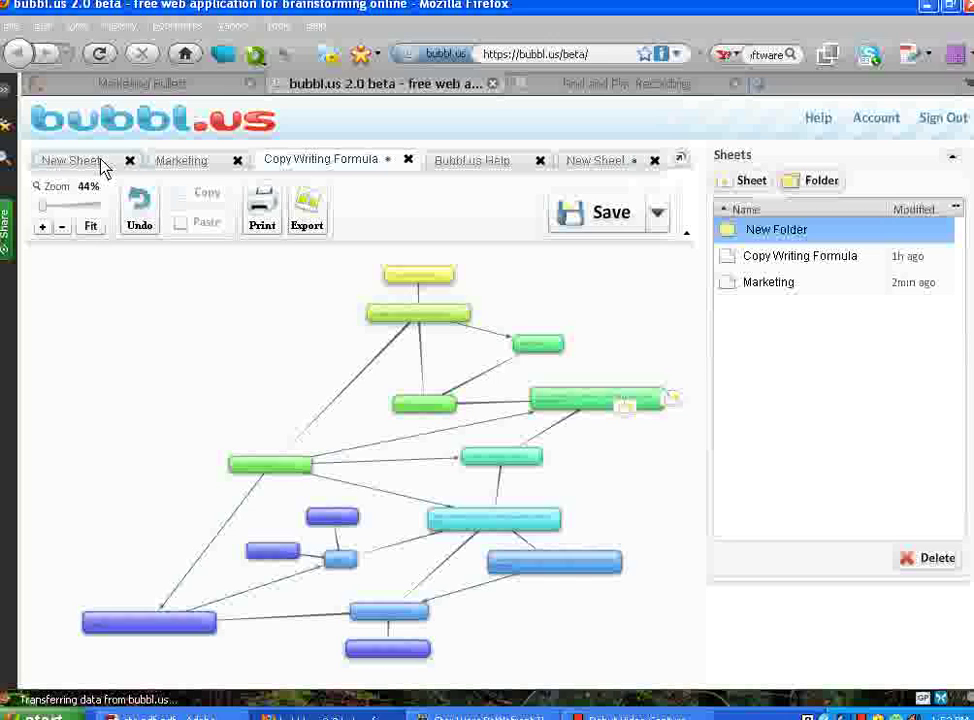
left_click(471, 162)
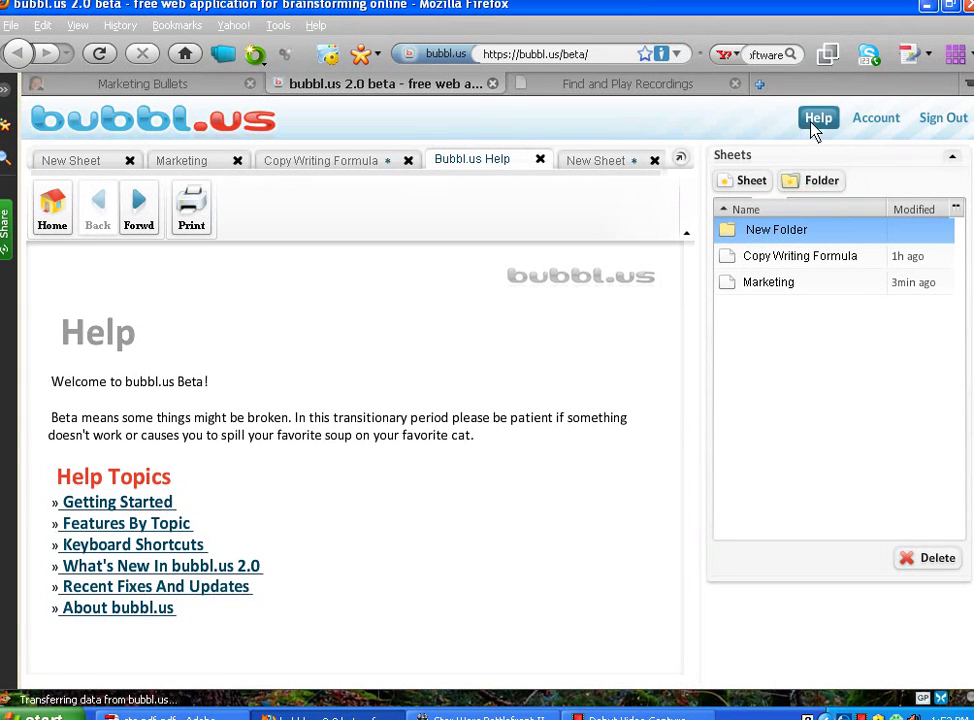
- Read through the Getting Started help topic
left_click(170, 502)
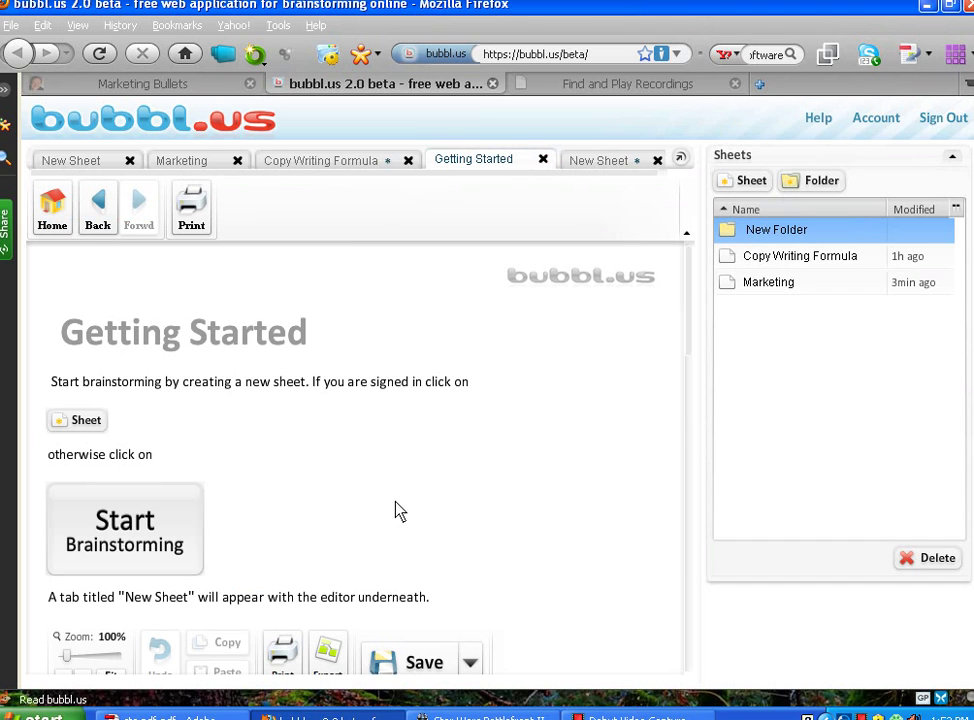
scroll(491, 517, "down", 1)
scroll(550, 515, "down", 1)
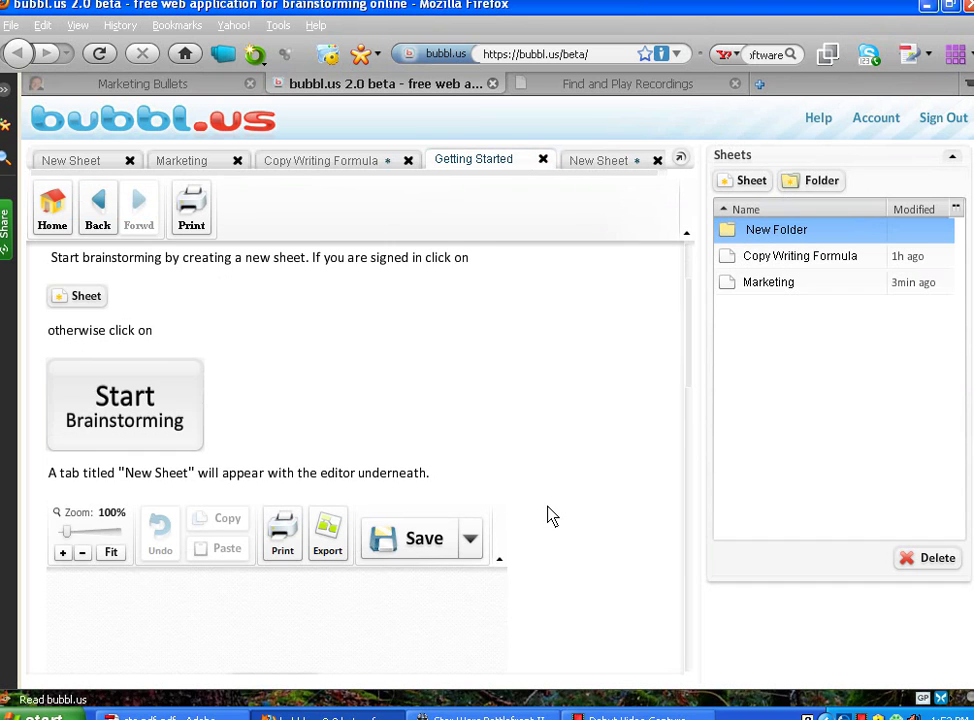
scroll(550, 515, "down", 1)
scroll(553, 518, "down", 1)
scroll(553, 519, "down", 1)
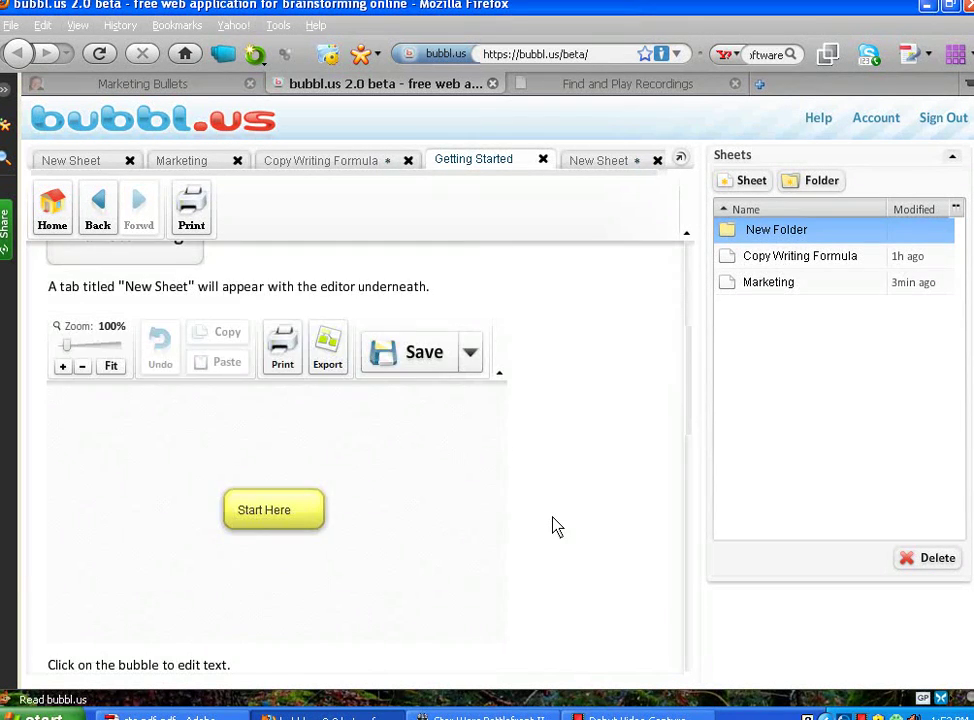
scroll(555, 522, "down", 3)
scroll(555, 525, "down", 2)
scroll(555, 526, "down", 2)
scroll(553, 526, "down", 1)
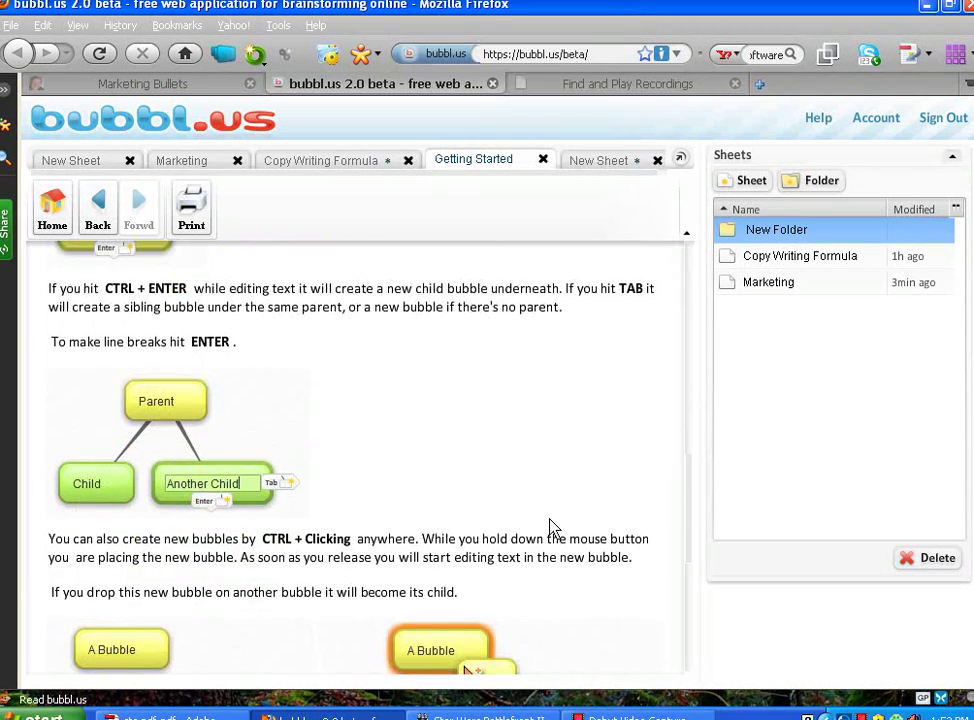
scroll(549, 520, "down", 4)
scroll(549, 527, "down", 2)
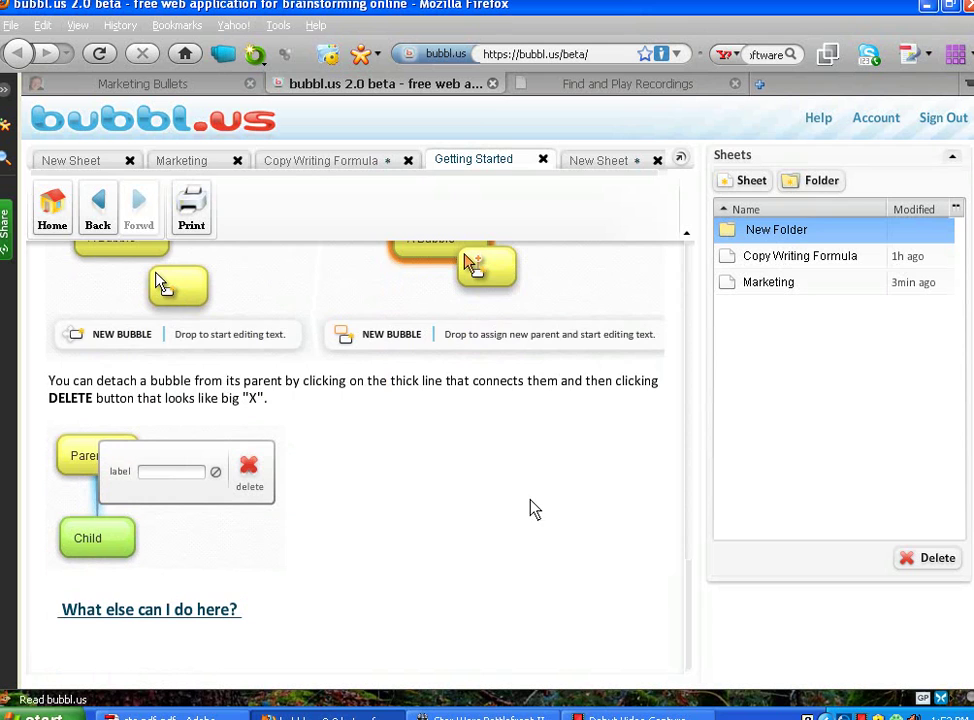
scroll(528, 509, "up", 8)
- Read through the Features By Topic help page
left_click(55, 215)
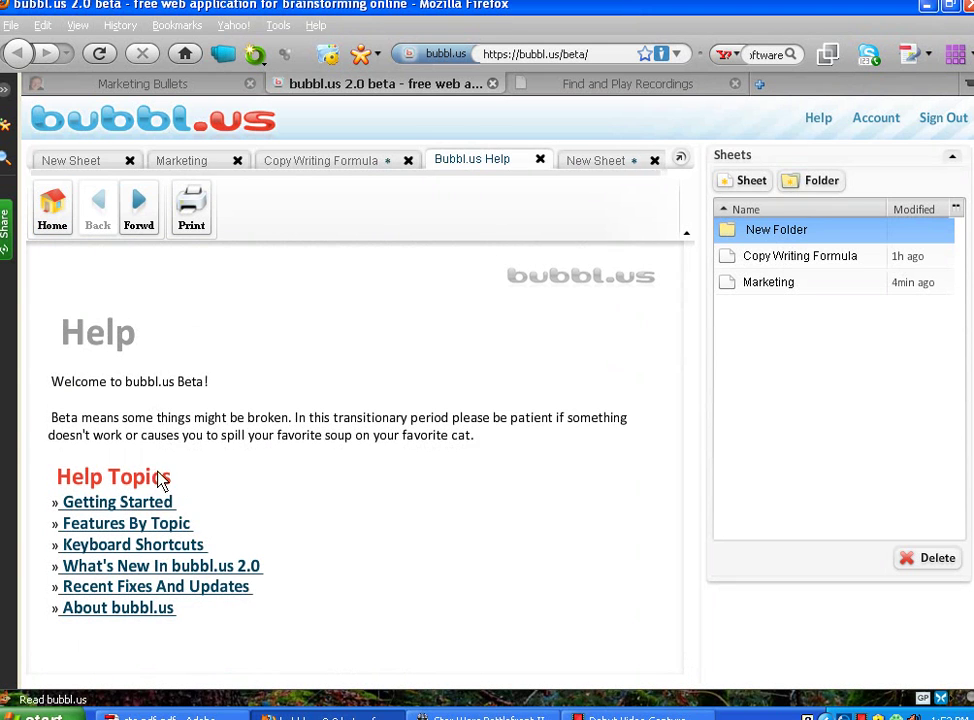
left_click(175, 524)
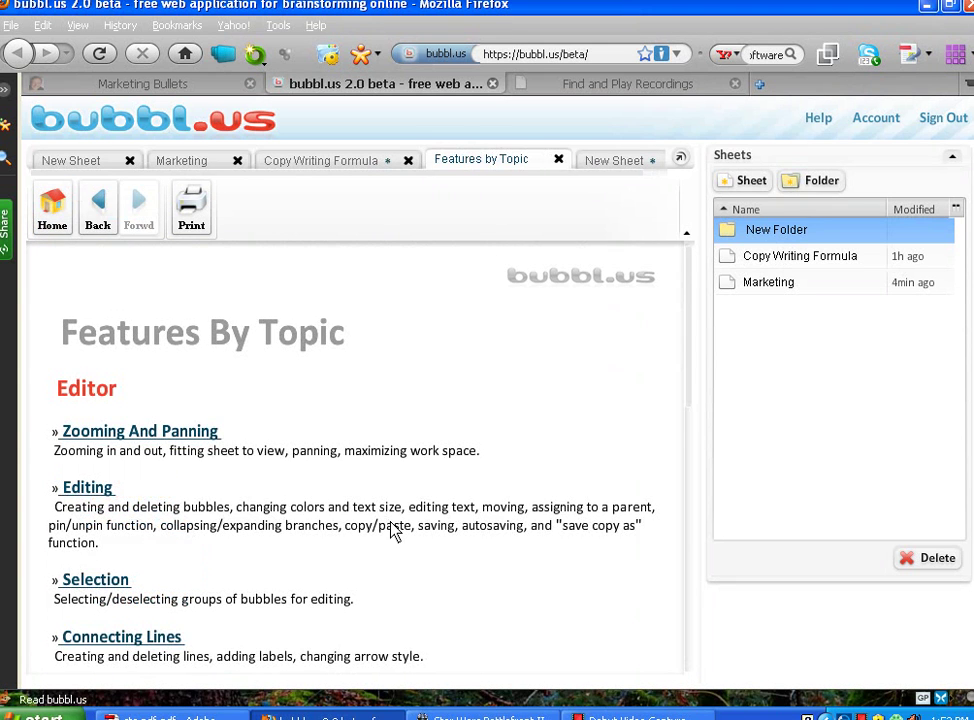
scroll(394, 533, "down", 1)
scroll(394, 532, "down", 1)
scroll(394, 532, "down", 2)
scroll(394, 532, "down", 3)
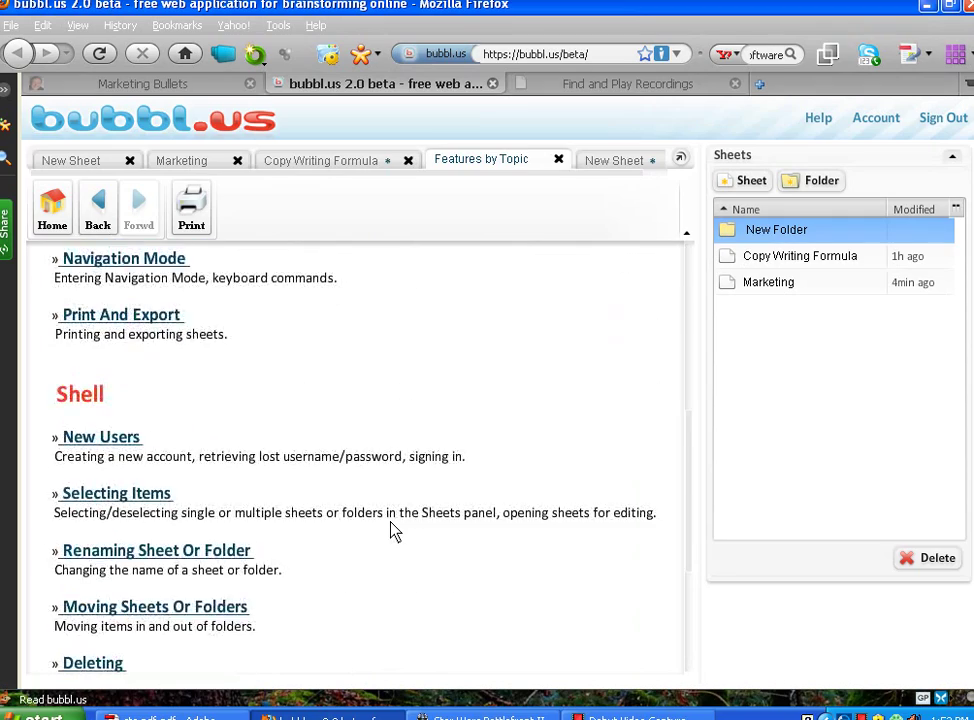
scroll(394, 532, "down", 2)
scroll(394, 532, "down", 2)
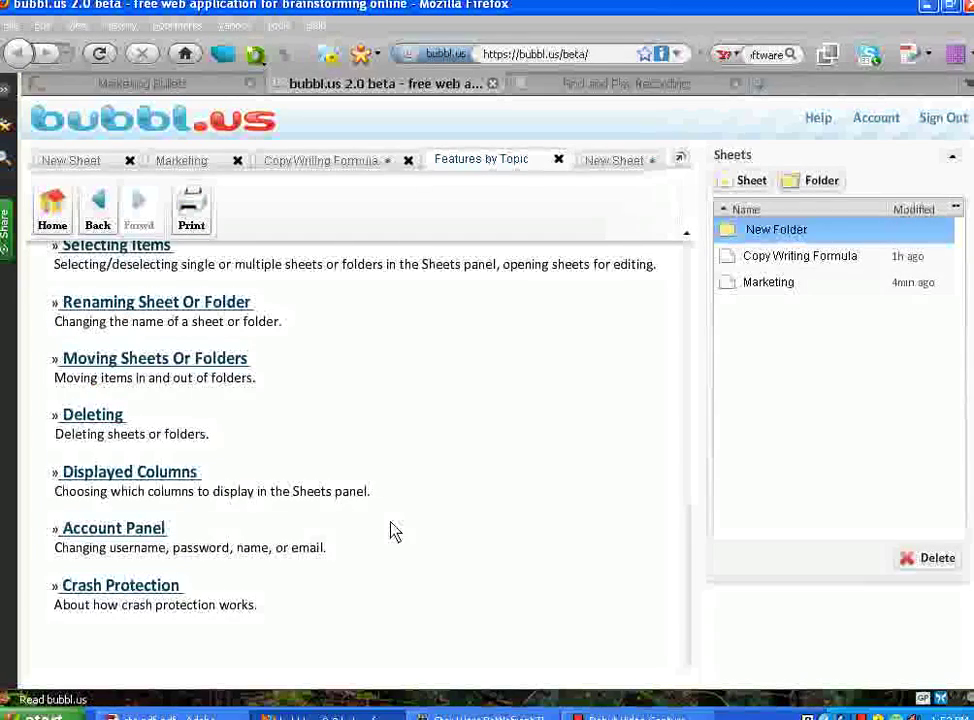
scroll(394, 532, "up", 1)
scroll(394, 532, "up", 3)
scroll(394, 532, "up", 1)
scroll(394, 532, "up", 3)
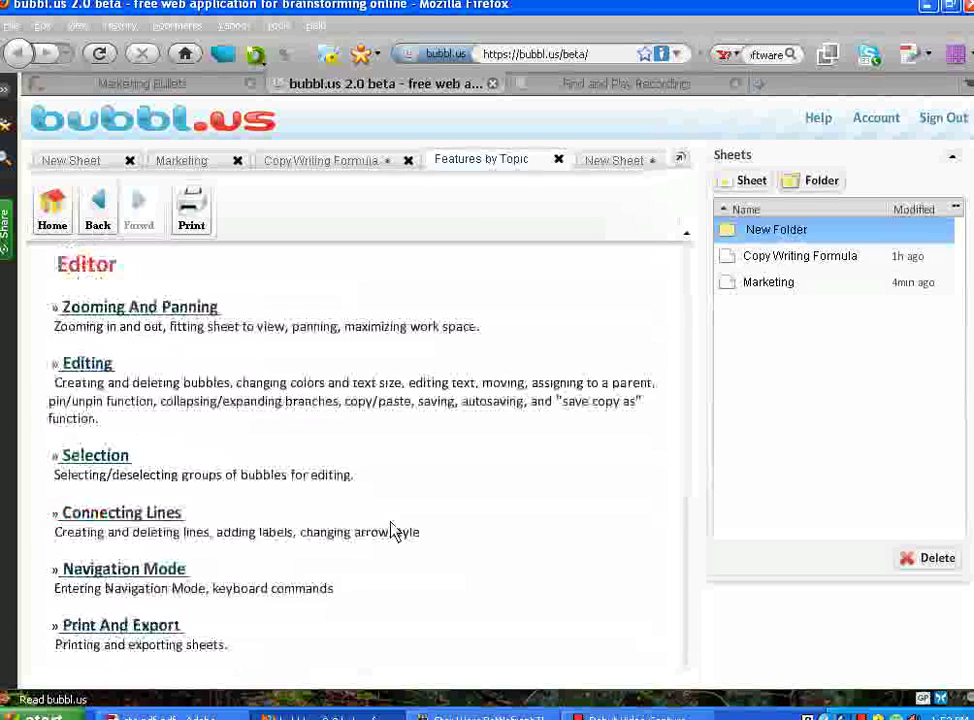
scroll(394, 532, "up", 2)
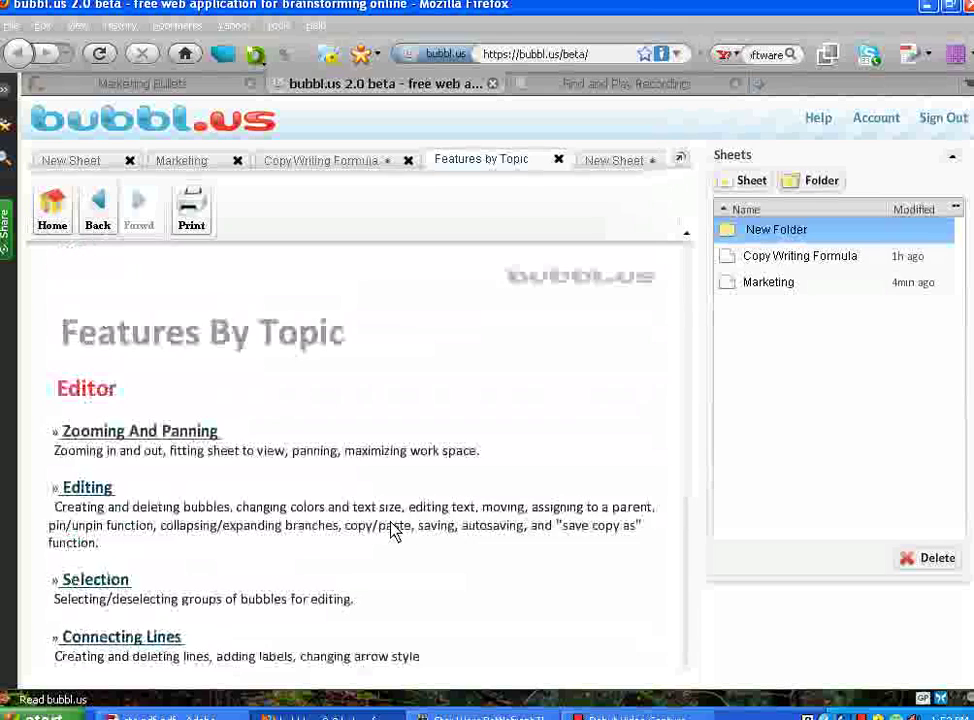
- Read the What's New In bubbl.us 2.0 help page
left_click(64, 226)
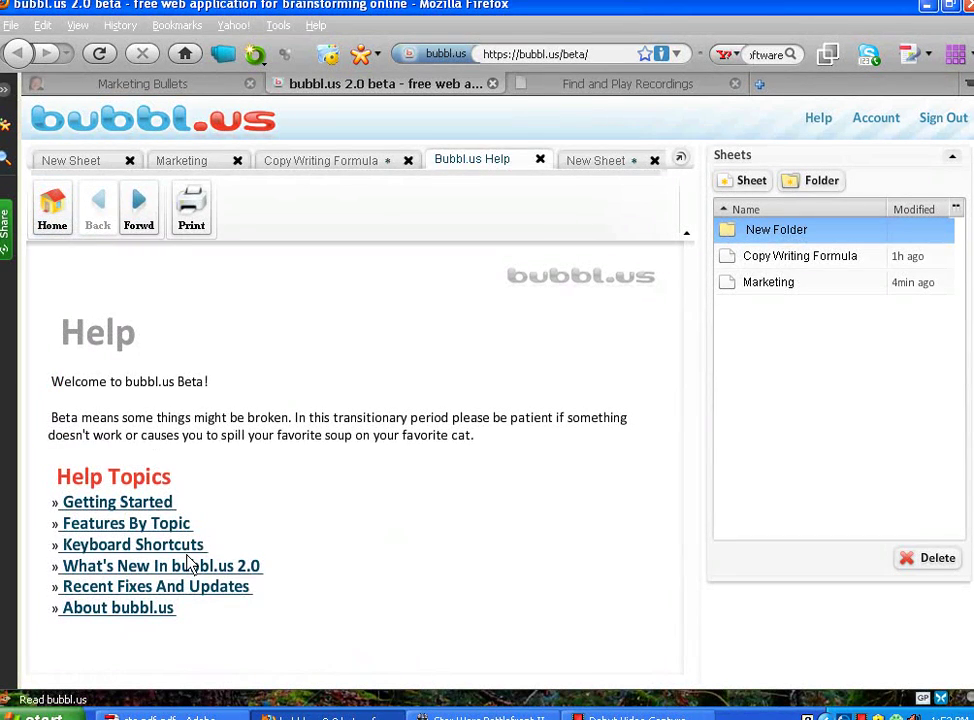
left_click(220, 566)
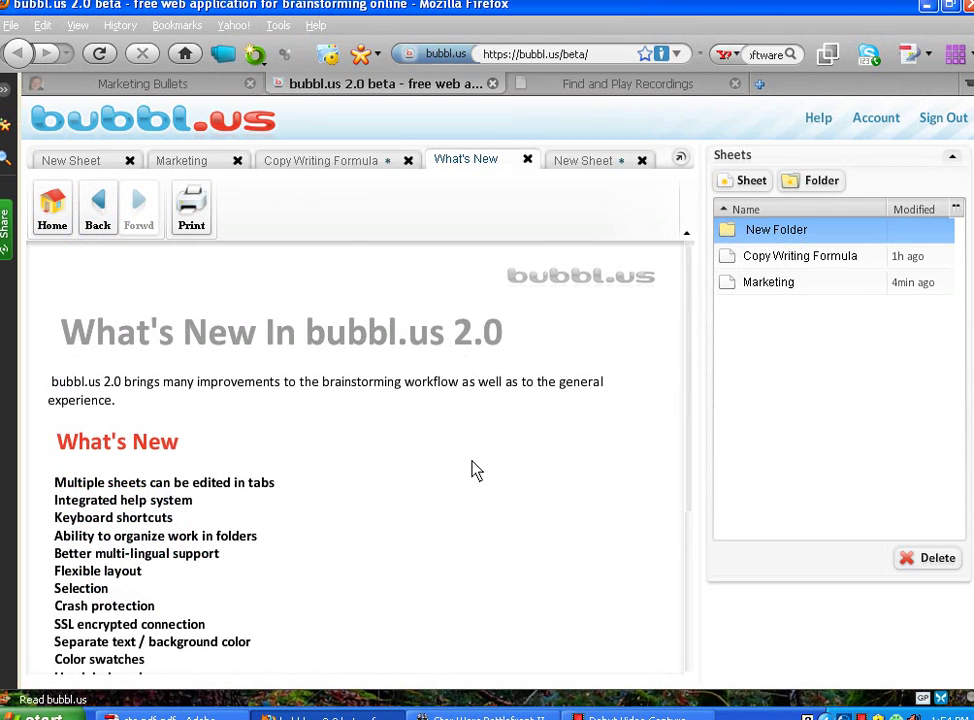
scroll(476, 470, "down", 1)
scroll(476, 470, "down", 2)
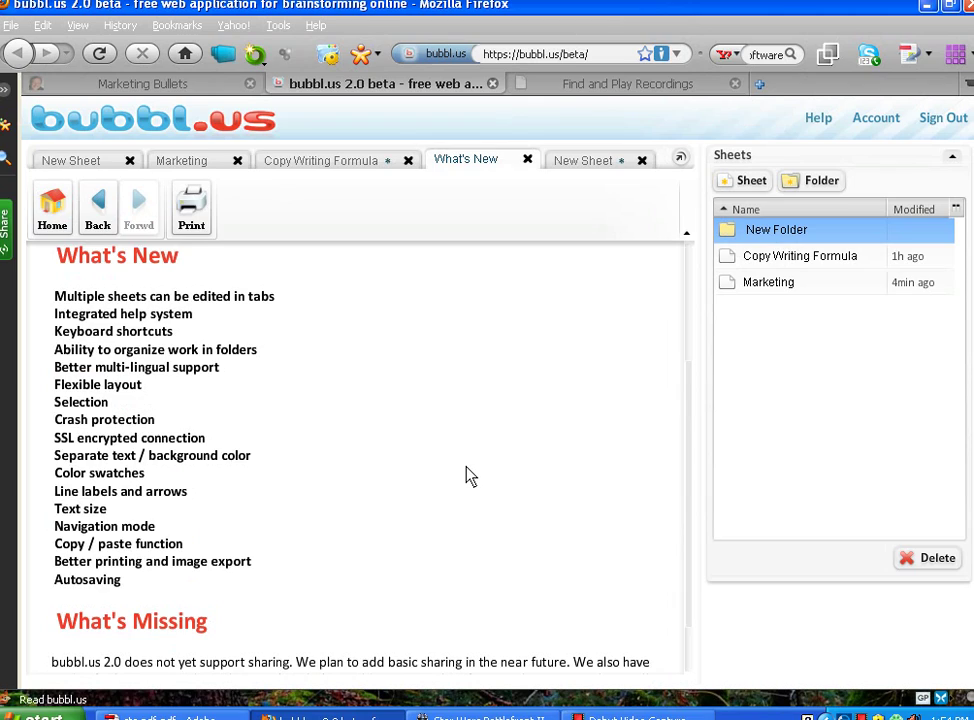
scroll(468, 475, "down", 1)
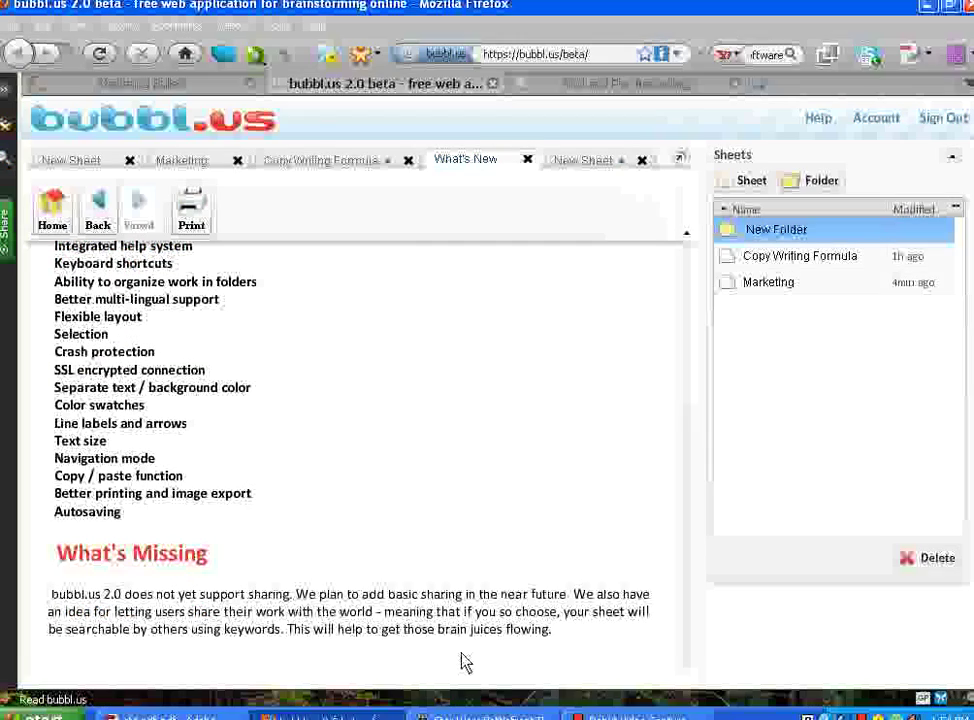
scroll(456, 637, "up", 1)
scroll(455, 635, "up", 3)
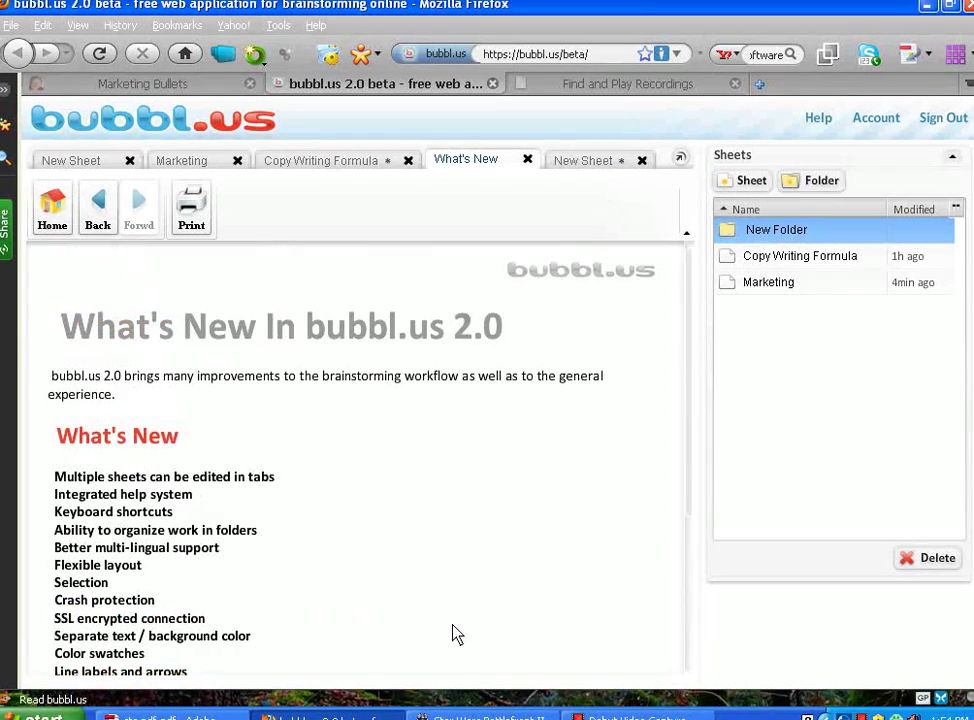
- Read the About bubbl.us page down to its Reporting Bugs section
left_click(60, 220)
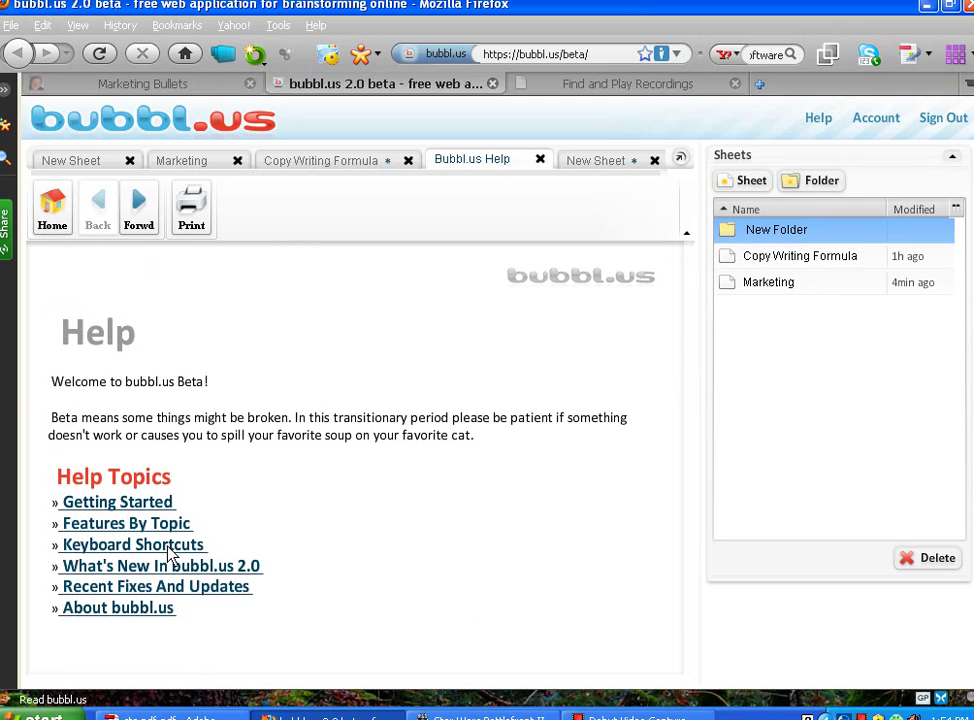
left_click(152, 610)
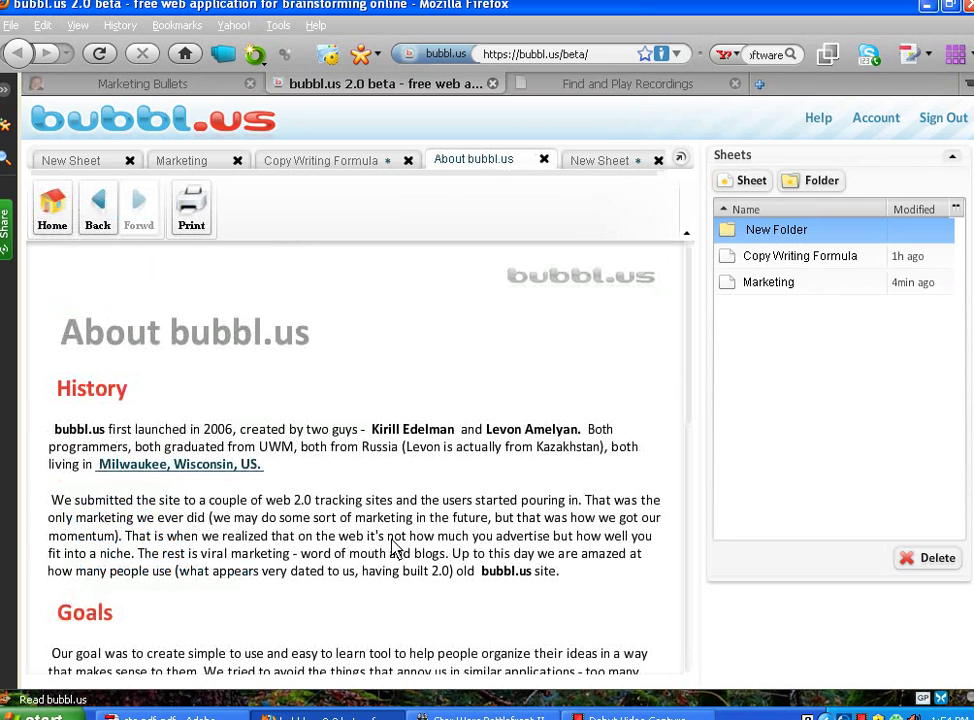
scroll(152, 495, "down", 1)
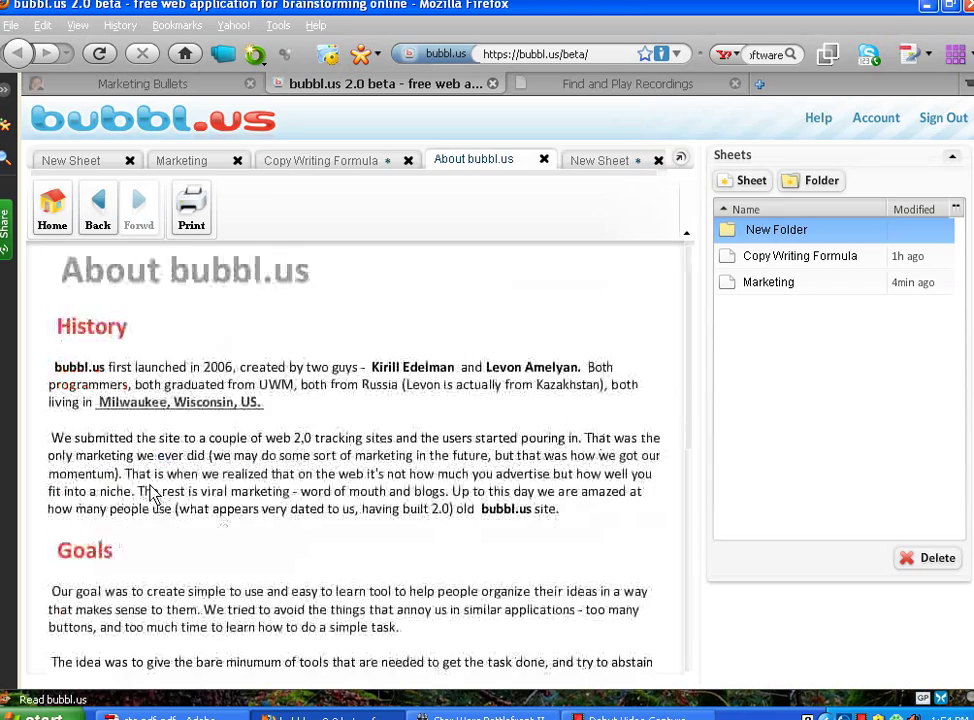
scroll(367, 530, "down", 2)
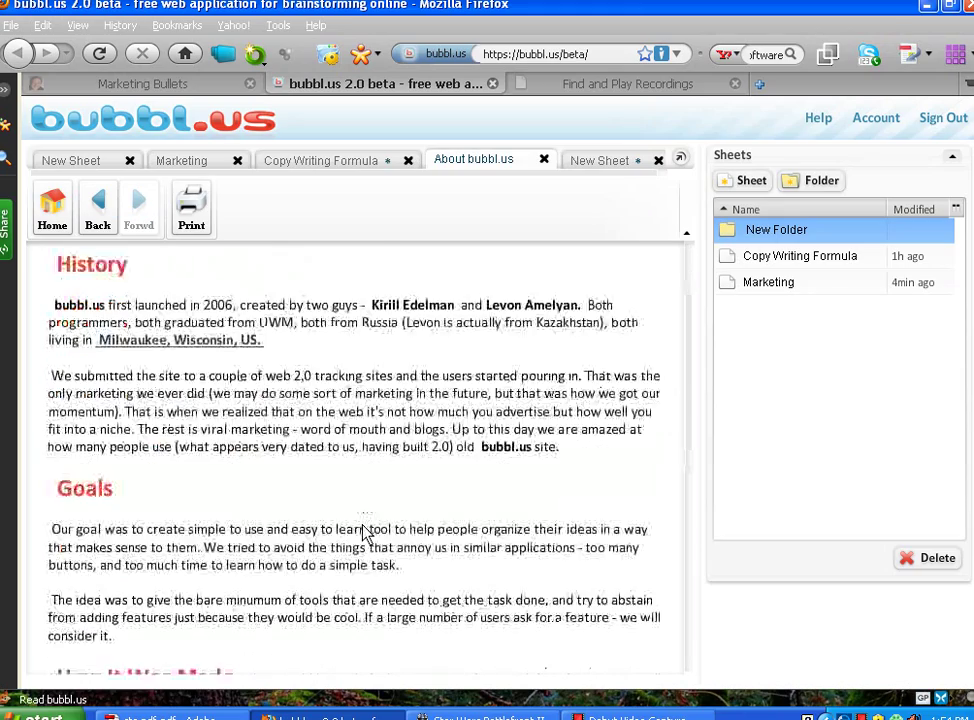
scroll(275, 490, "down", 4)
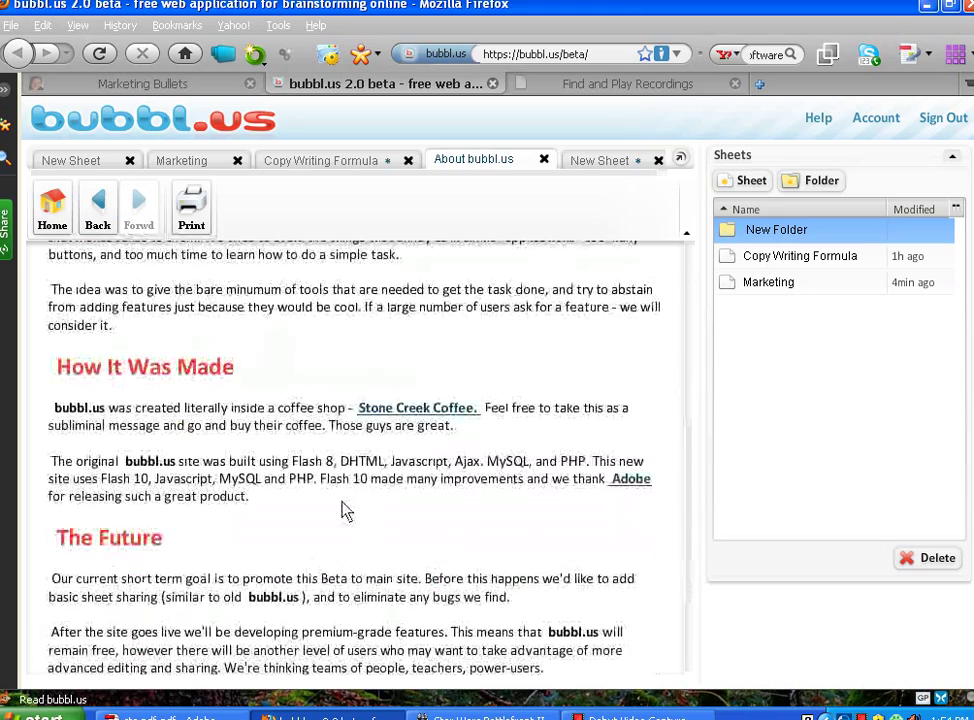
scroll(367, 534, "down", 3)
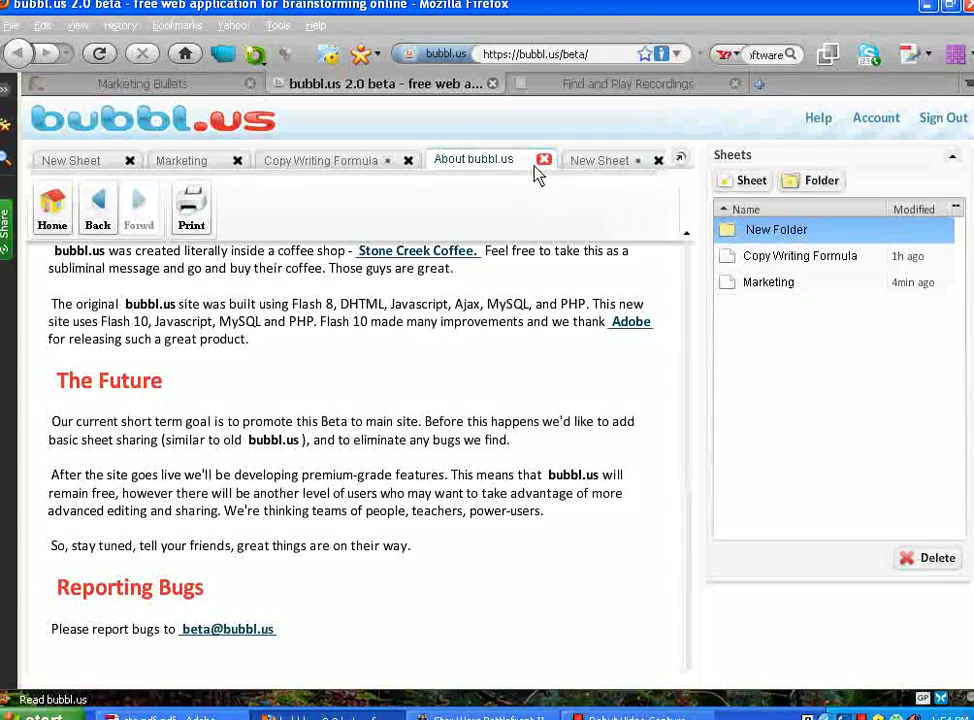
- Close the help, start another blank sheet, and rename its Start Here bubble to 'Start'
left_click(541, 160)
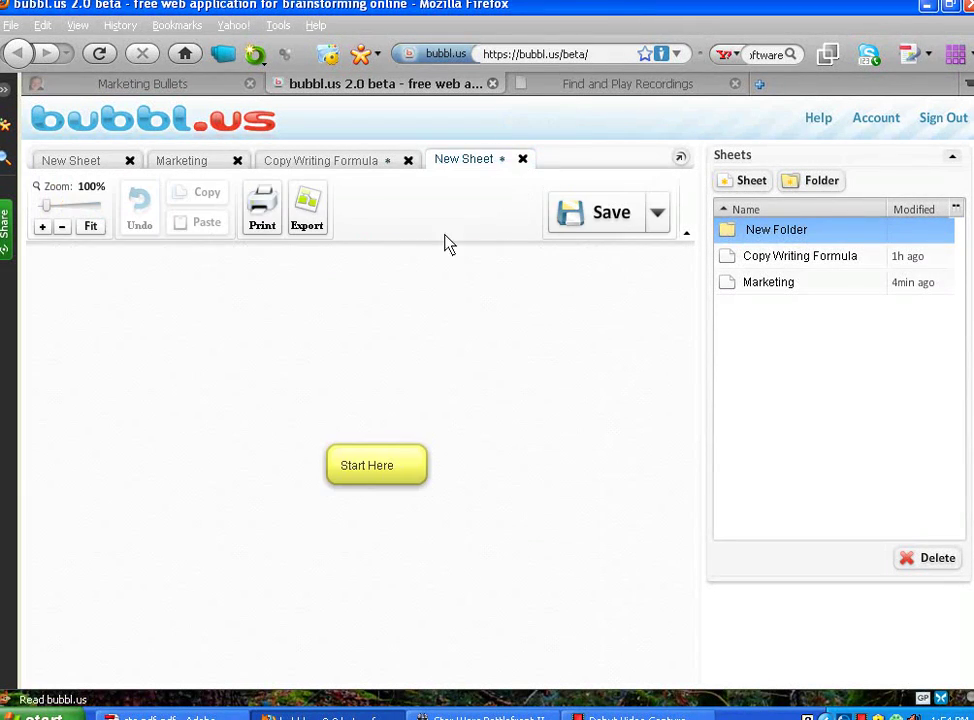
left_click(398, 455)
left_click(760, 187)
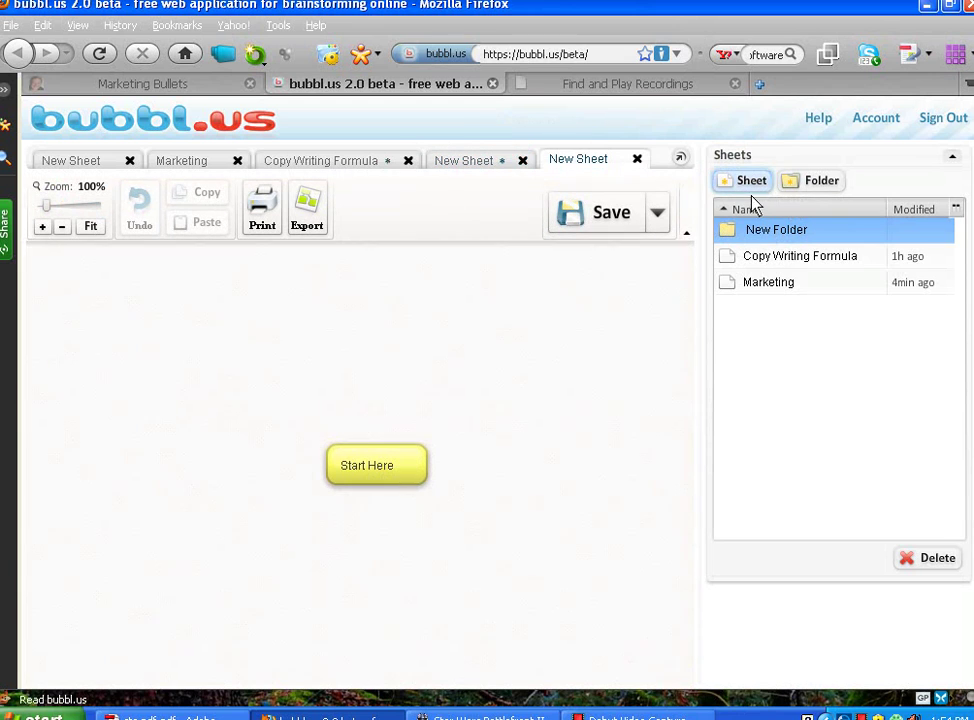
left_click(390, 468)
triple_click(390, 468)
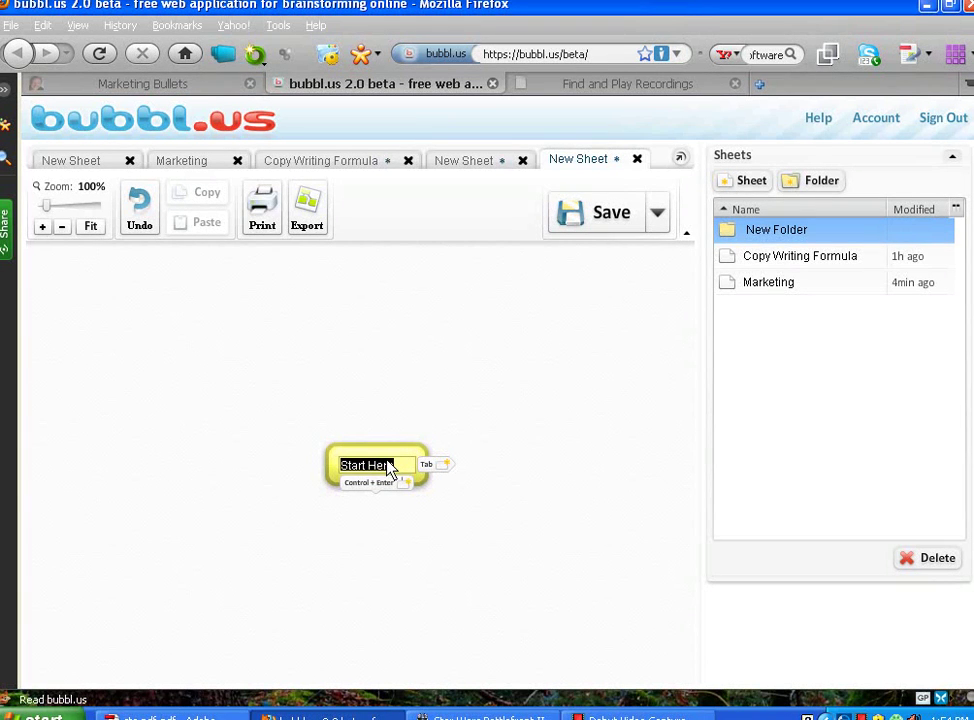
type("Star")
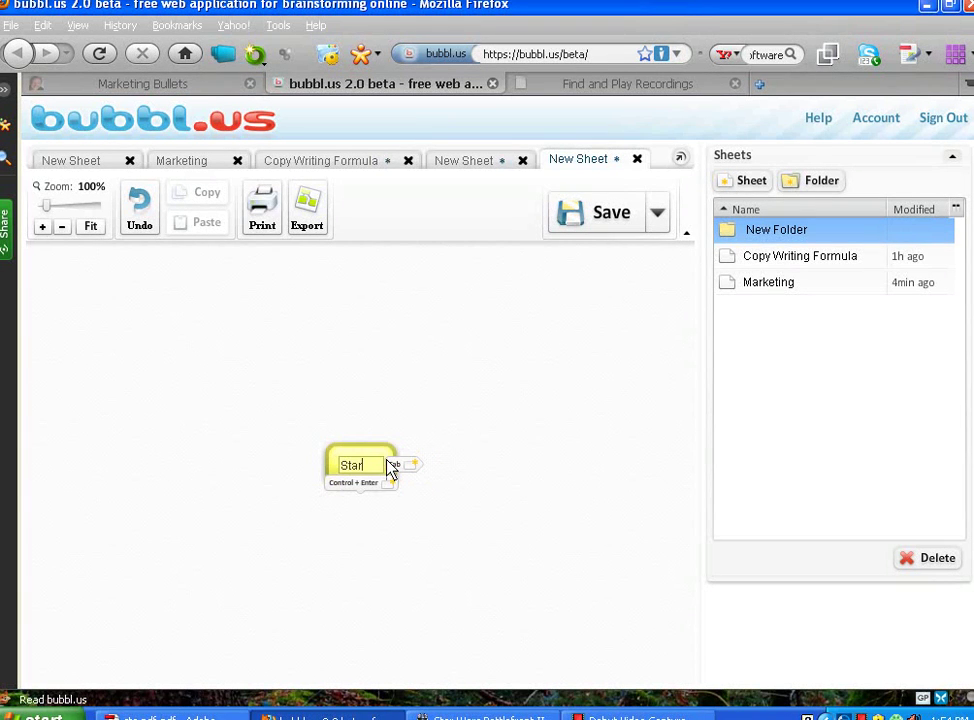
type("t")
key("Return")
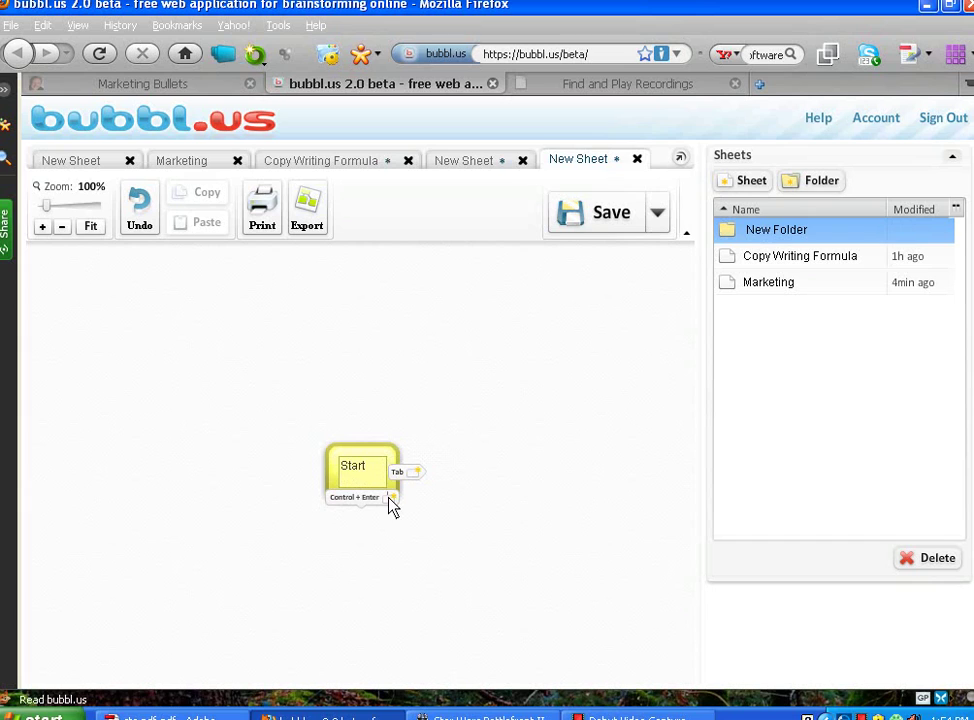
- Add two empty child bubbles under Start
key("ctrl+Return")
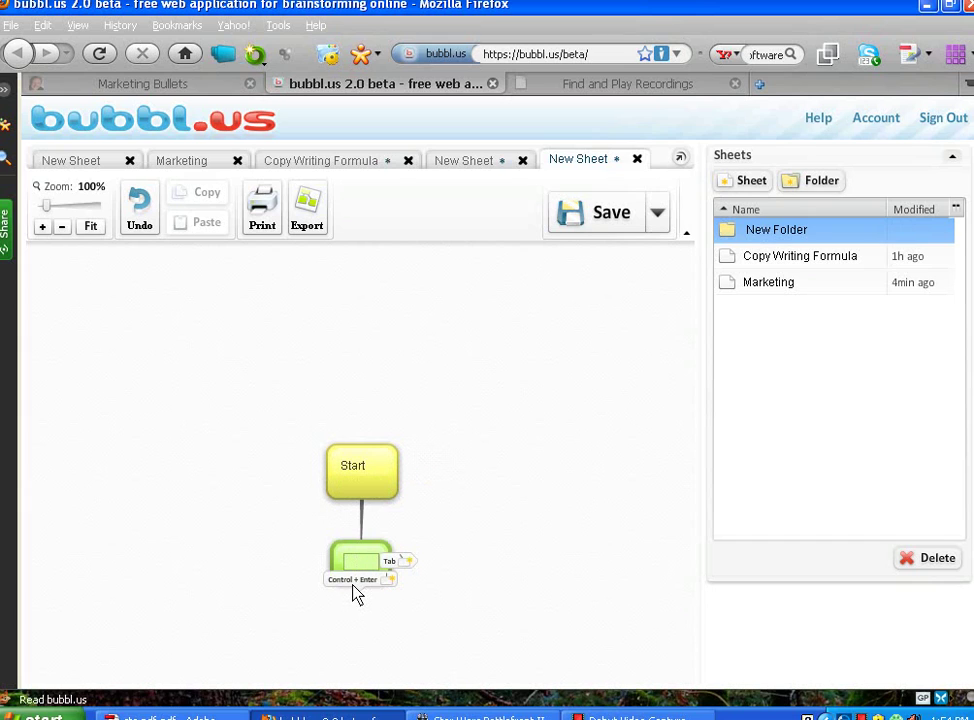
left_click(388, 577)
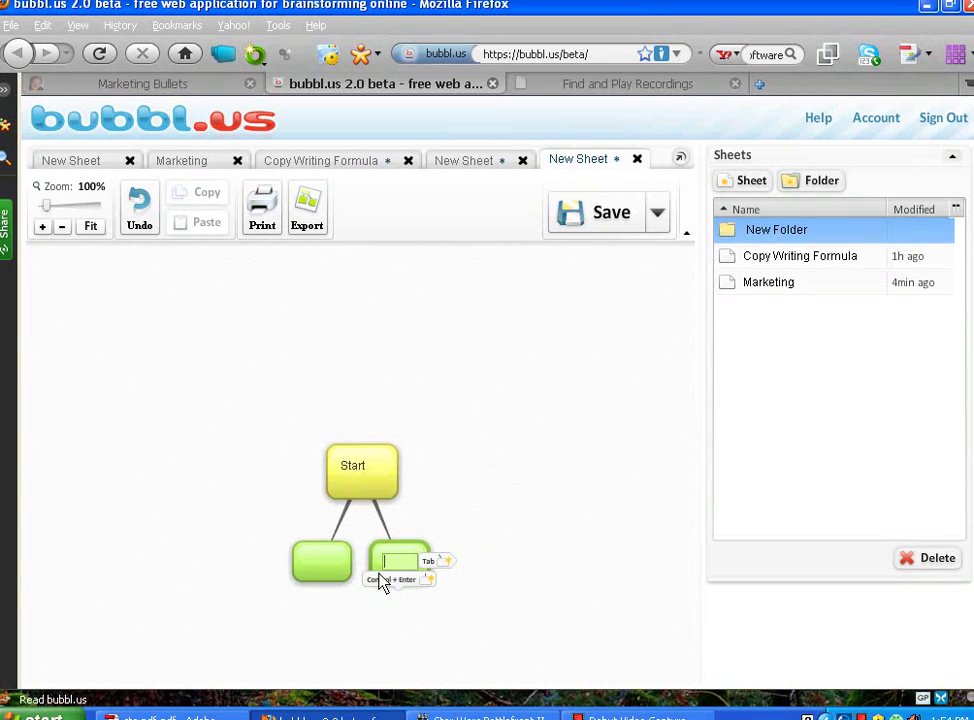
left_click(340, 570)
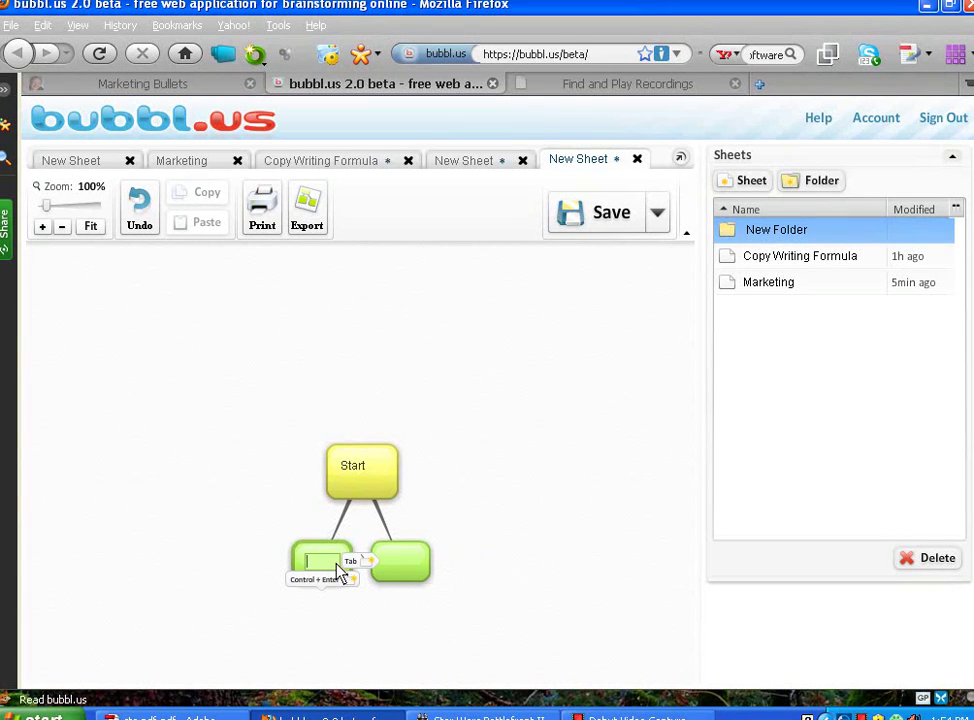
left_click(380, 572)
left_click(305, 565)
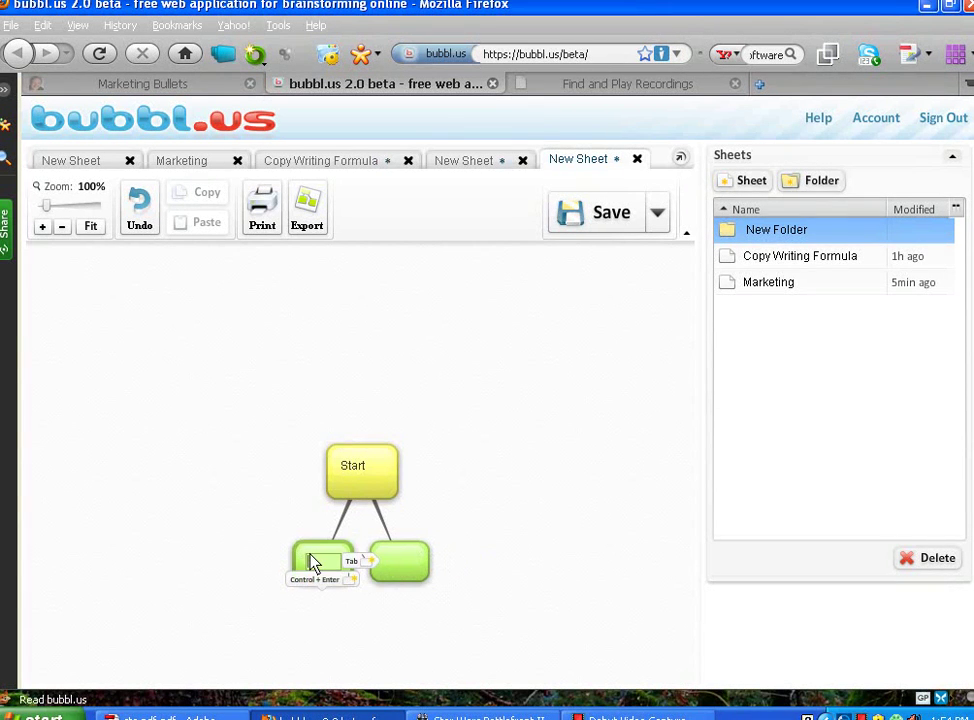
- Spread the two child bubbles out and draw an arrow from the bottom one to the left one
left_click_drag(311, 556, 244, 483)
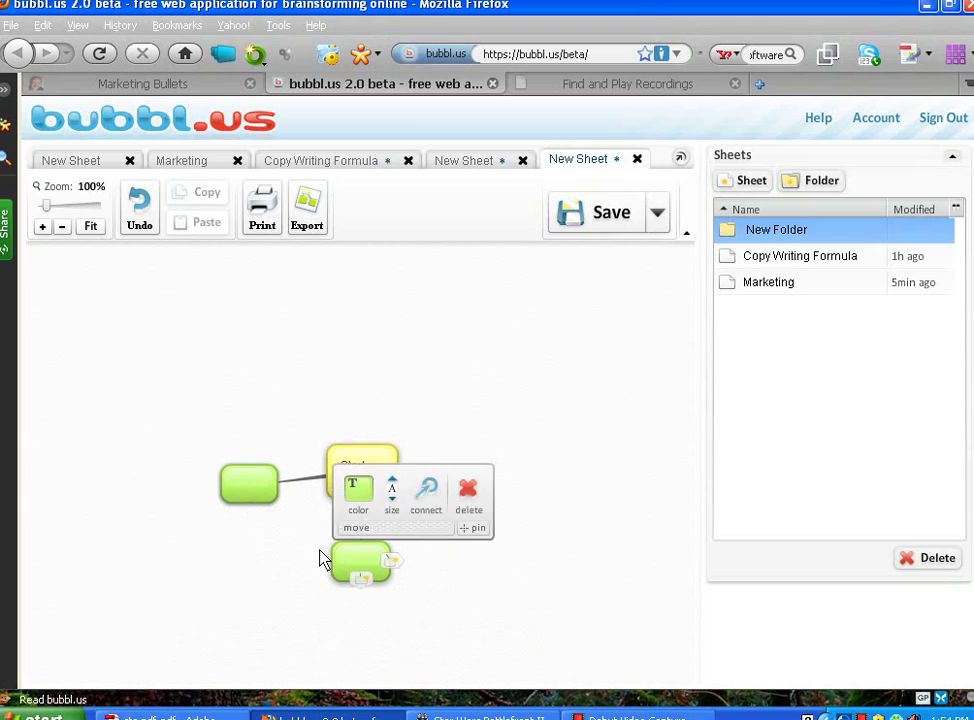
mouse_move(344, 558)
left_mouse_down()
mouse_move(270, 557)
mouse_move(259, 570)
left_mouse_up()
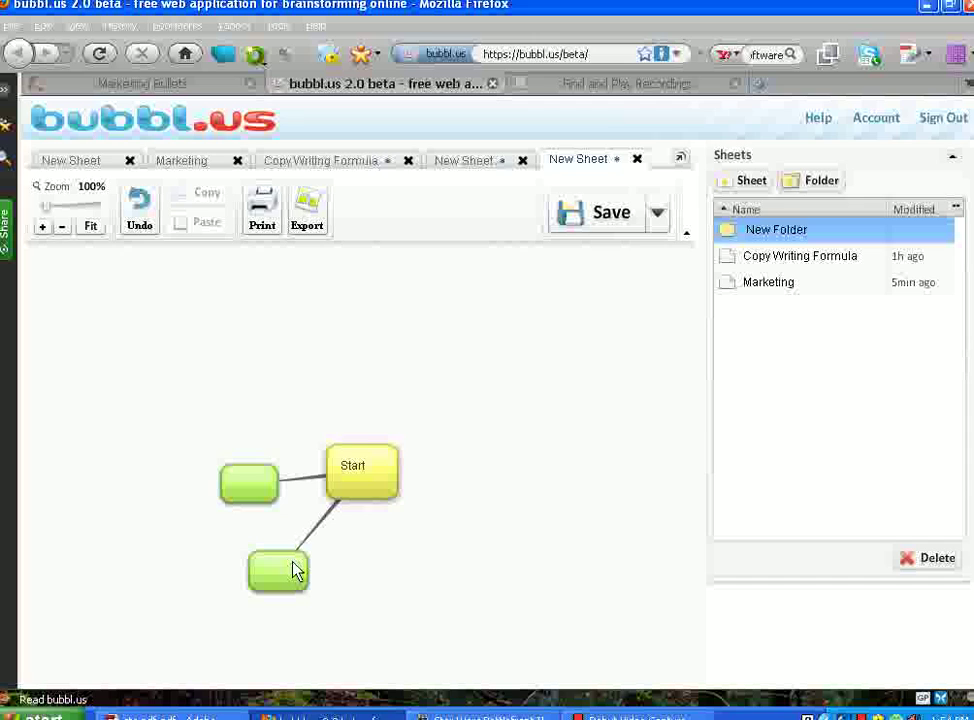
left_click(277, 586)
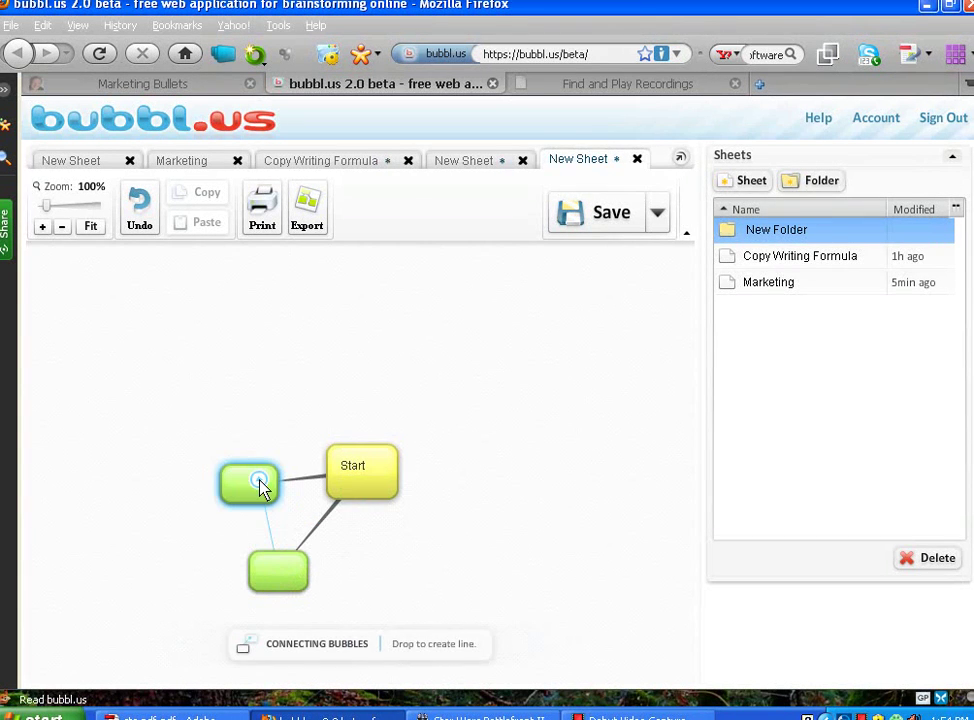
left_click_drag(258, 487, 250, 488)
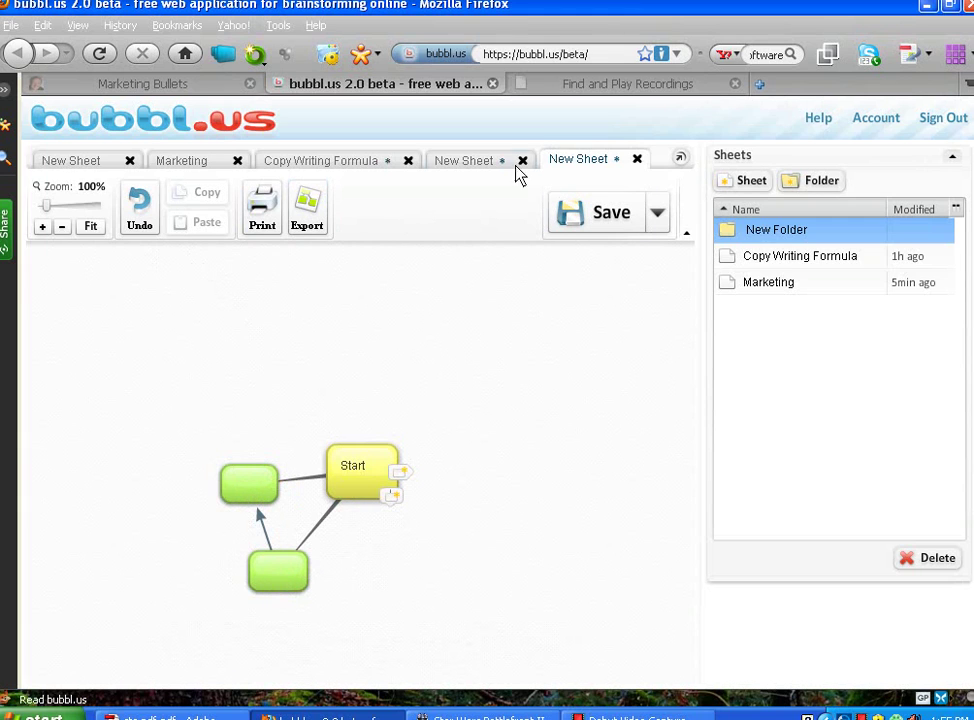
- Read through the Getting Started help page
left_click(810, 122)
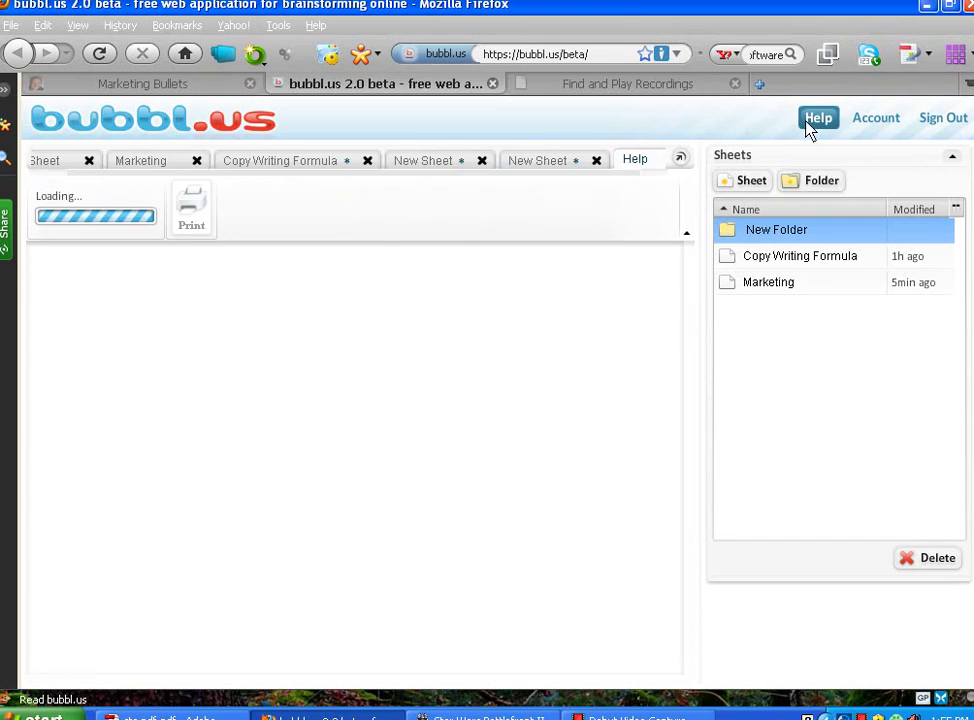
left_click(128, 500)
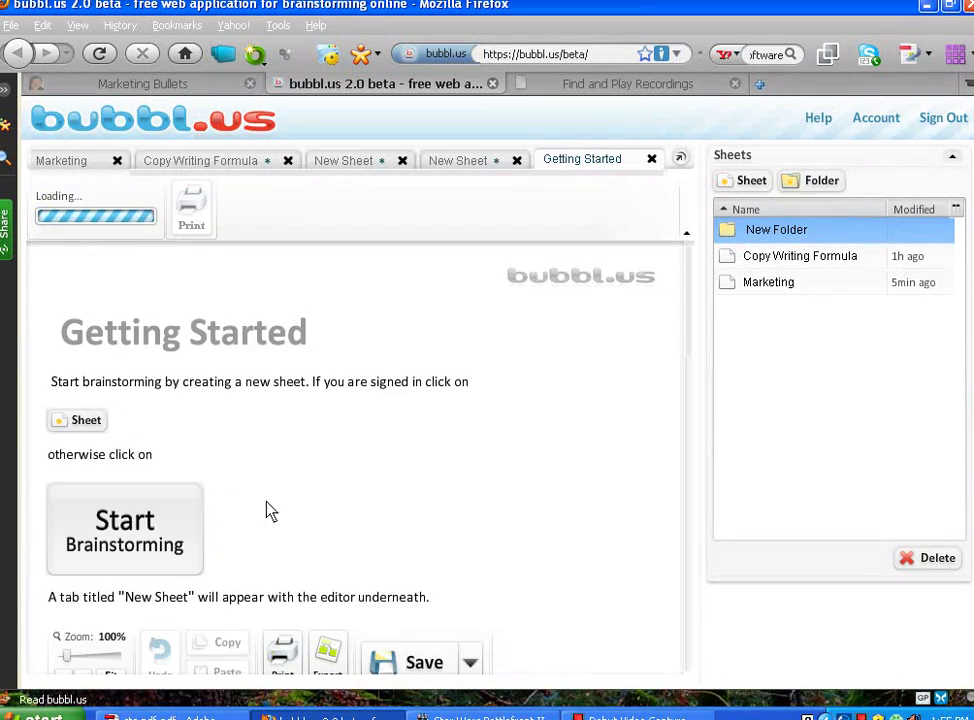
scroll(439, 491, "down", 3)
scroll(463, 502, "down", 3)
scroll(463, 502, "down", 4)
scroll(465, 500, "down", 4)
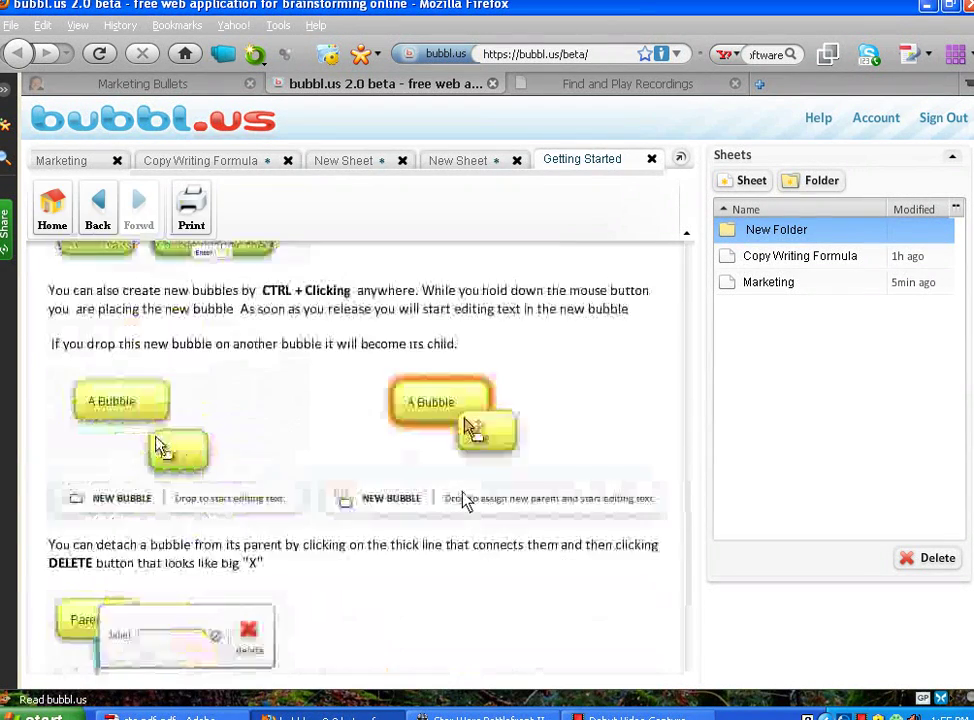
scroll(460, 500, "down", 3)
scroll(463, 508, "up", 7)
scroll(450, 500, "up", 5)
scroll(445, 470, "up", 3)
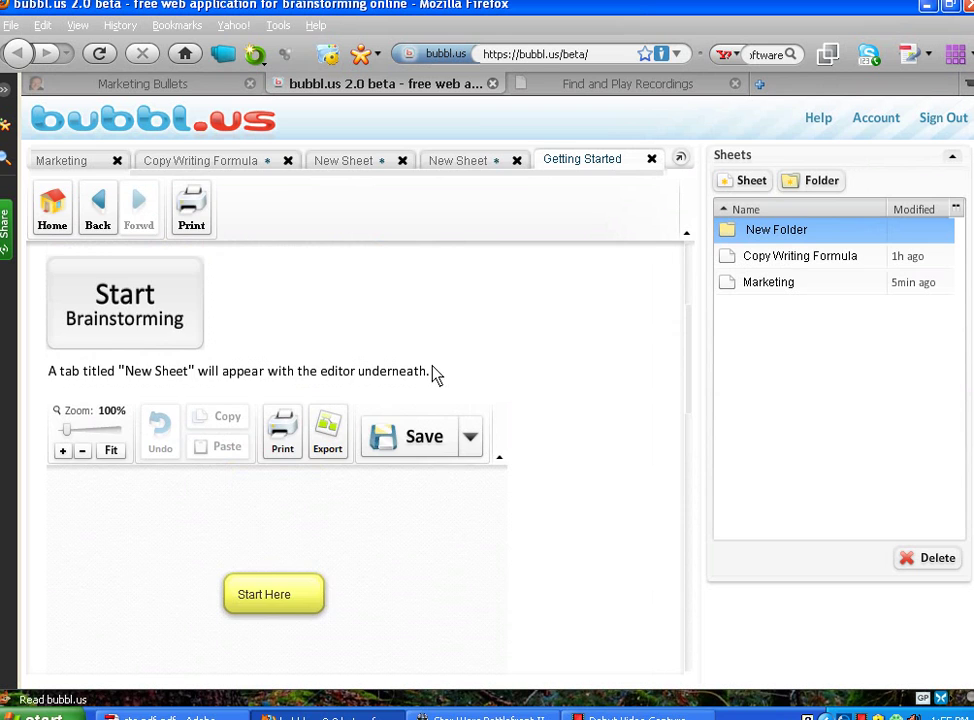
scroll(435, 373, "up", 3)
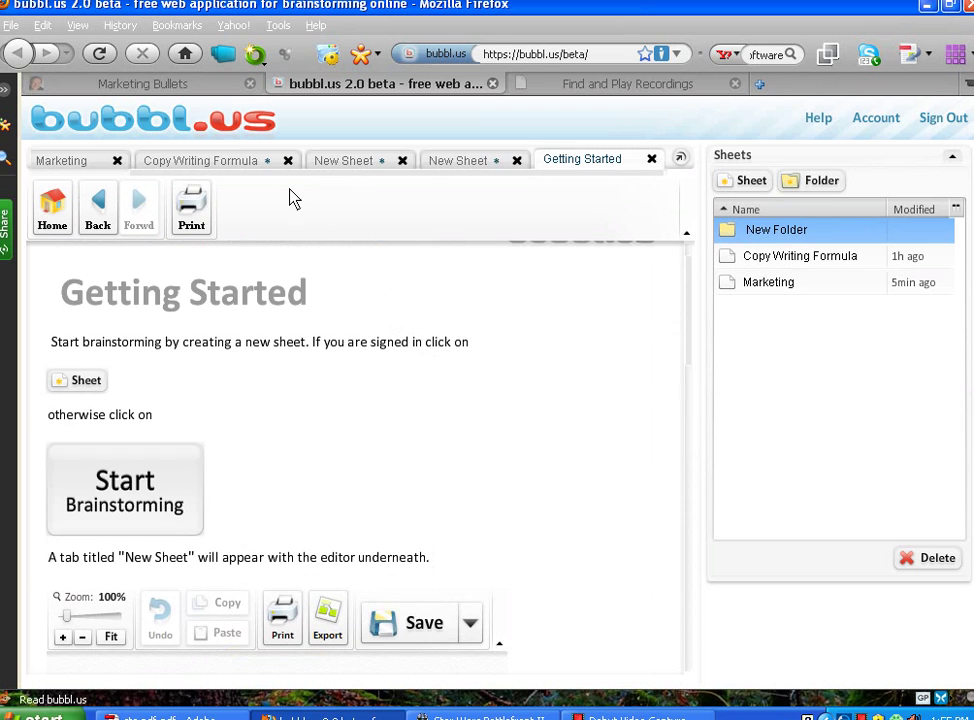
- Close one new sheet without saving and bring up the Marketing mind map
left_click(400, 162)
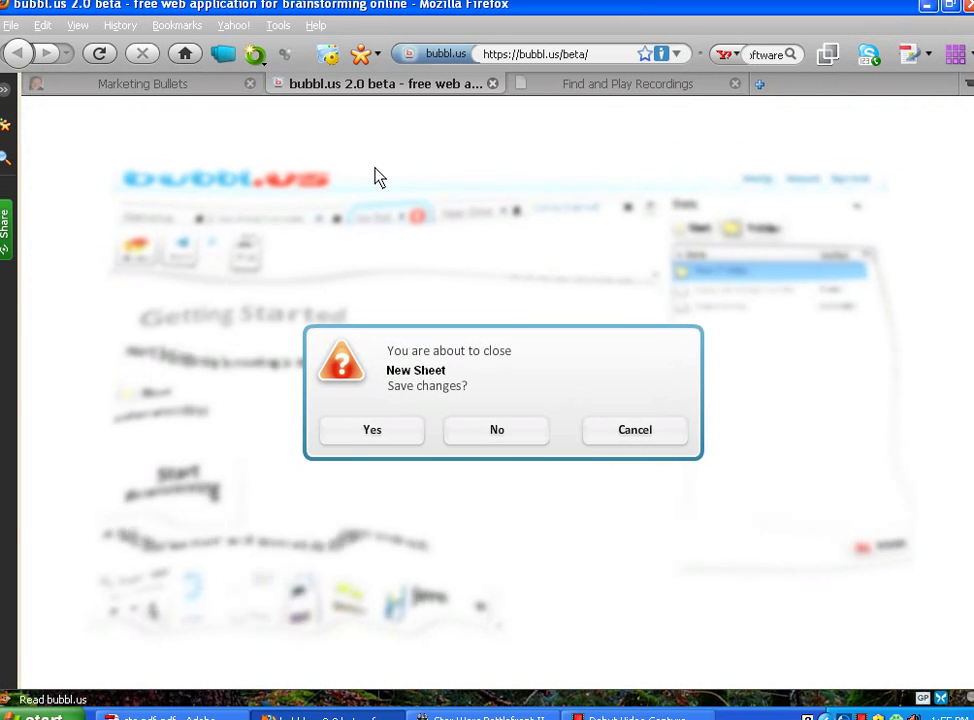
left_click(510, 434)
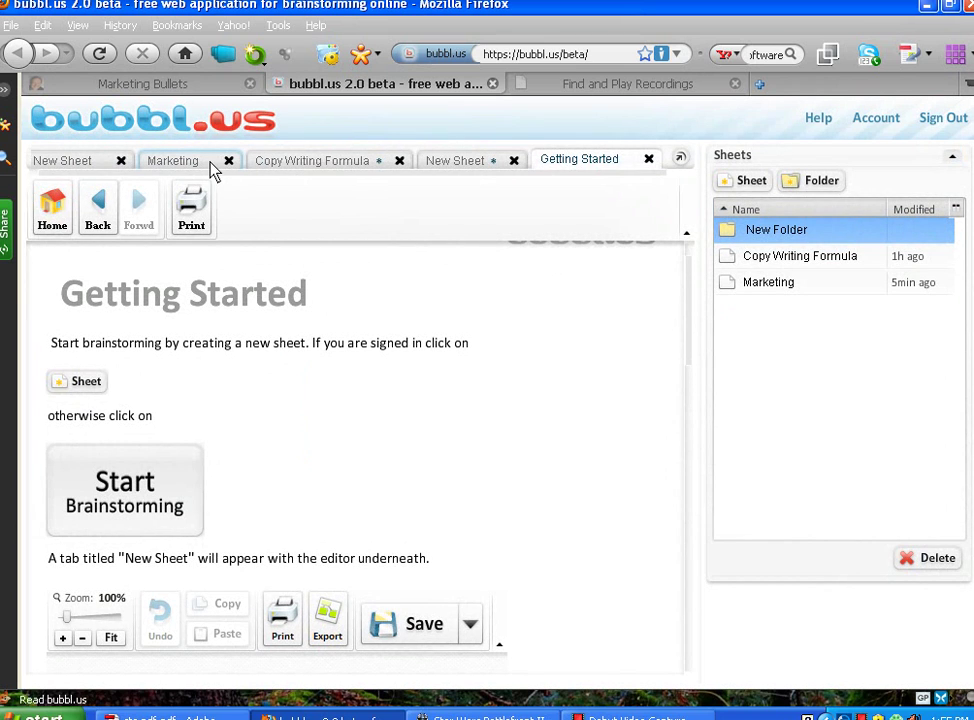
left_click(203, 164)
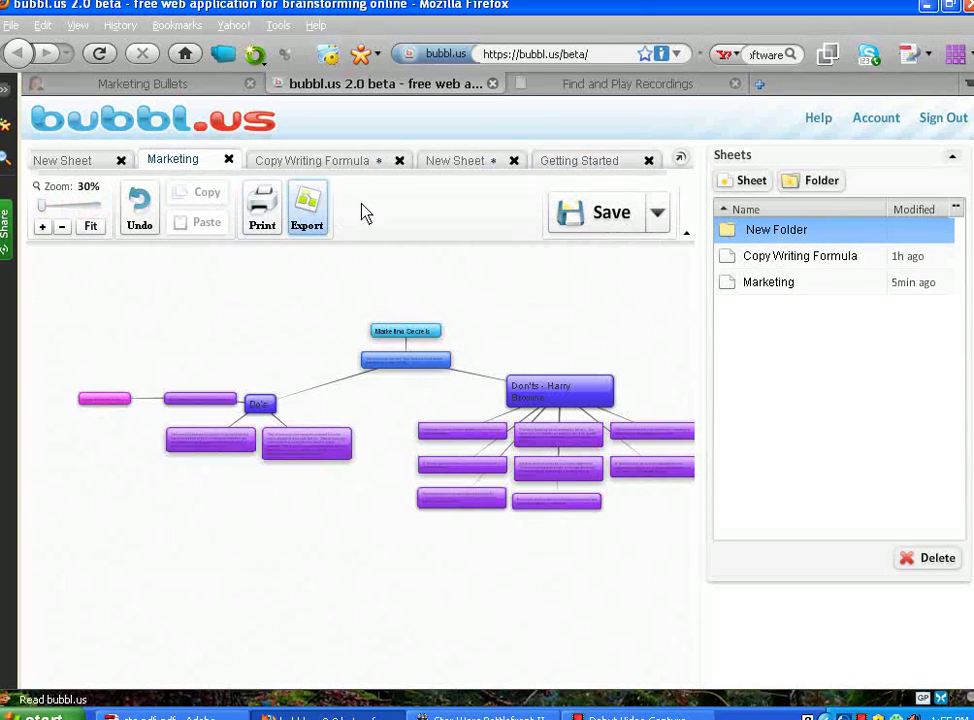
- Zoom in on the Copy Writing Formula map's title and headline nodes, then go to Marketing Bullets
left_click(452, 162)
left_click(378, 163)
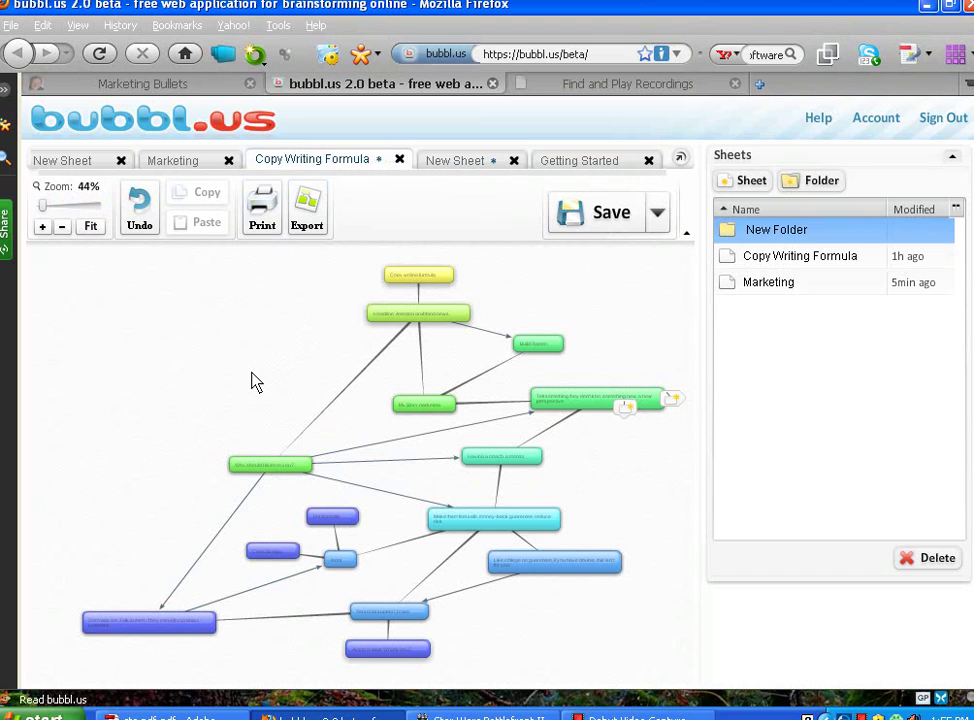
scroll(255, 381, "up", 5)
mouse_move(252, 380)
left_mouse_down()
mouse_move(326, 544)
mouse_move(39, 668)
left_mouse_up()
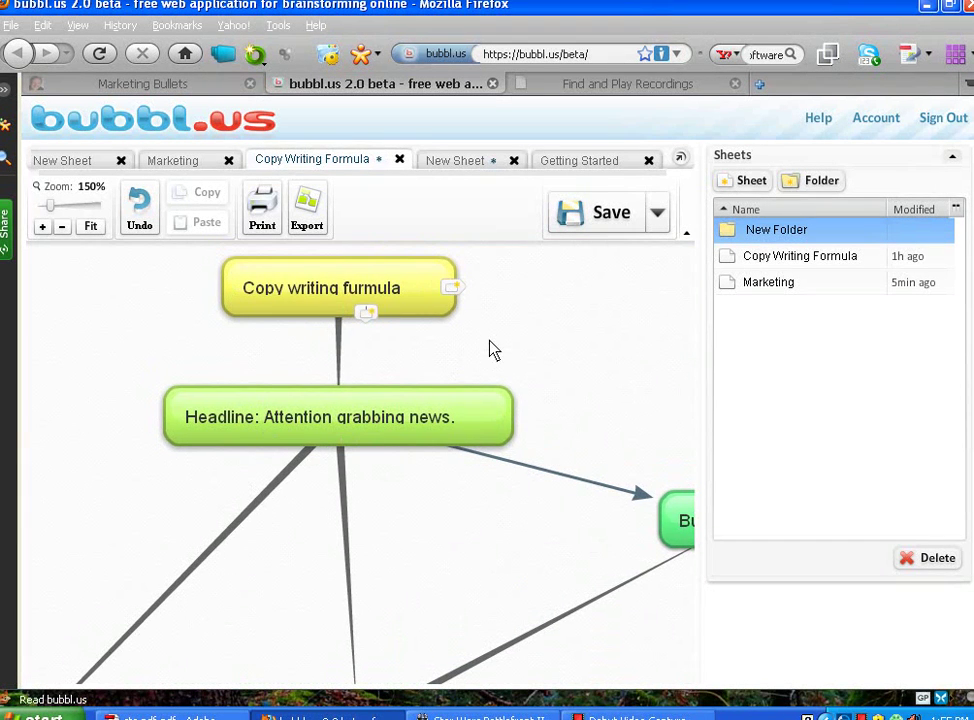
left_click_drag(490, 343, 515, 366)
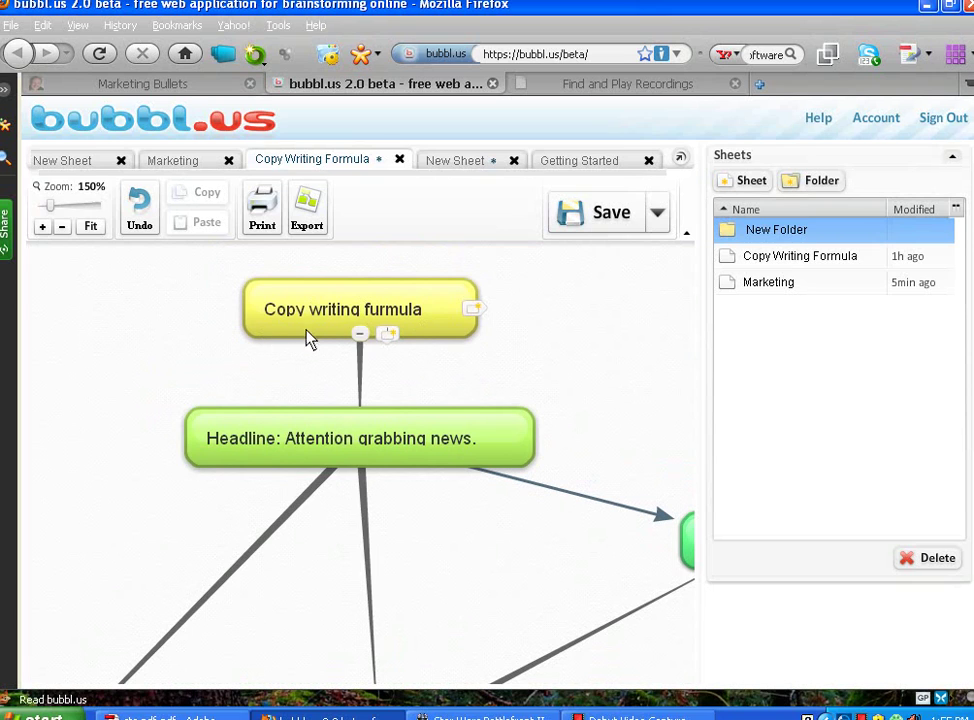
mouse_move(339, 288)
left_click(189, 86)
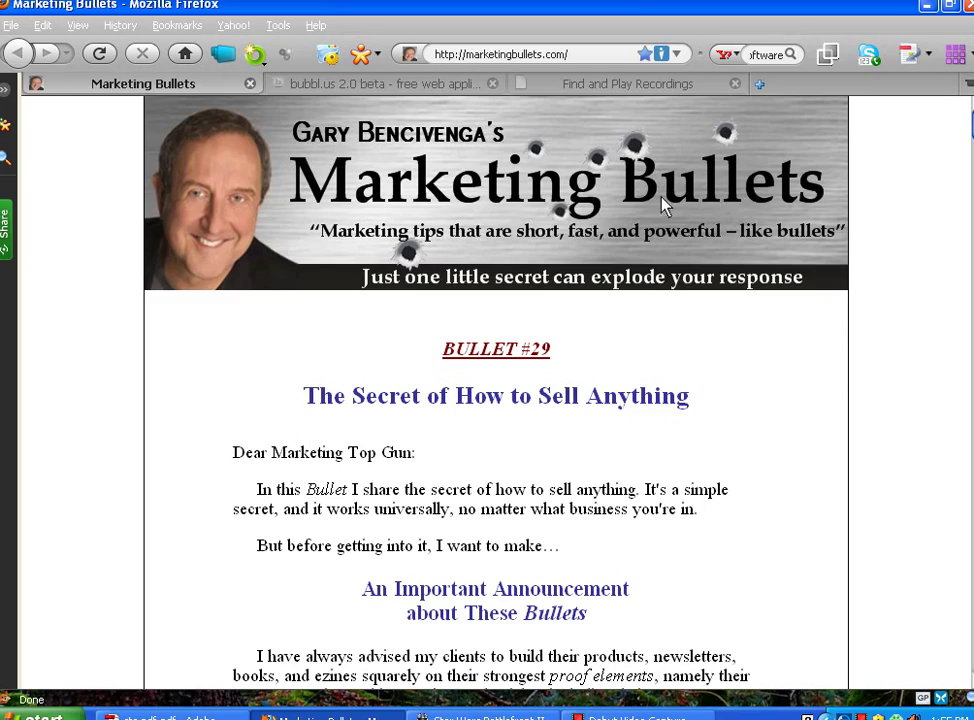
- Scroll through the 'Secret of How to Sell Anything' article, then return to bubbl.us
scroll(760, 388, "down", 2)
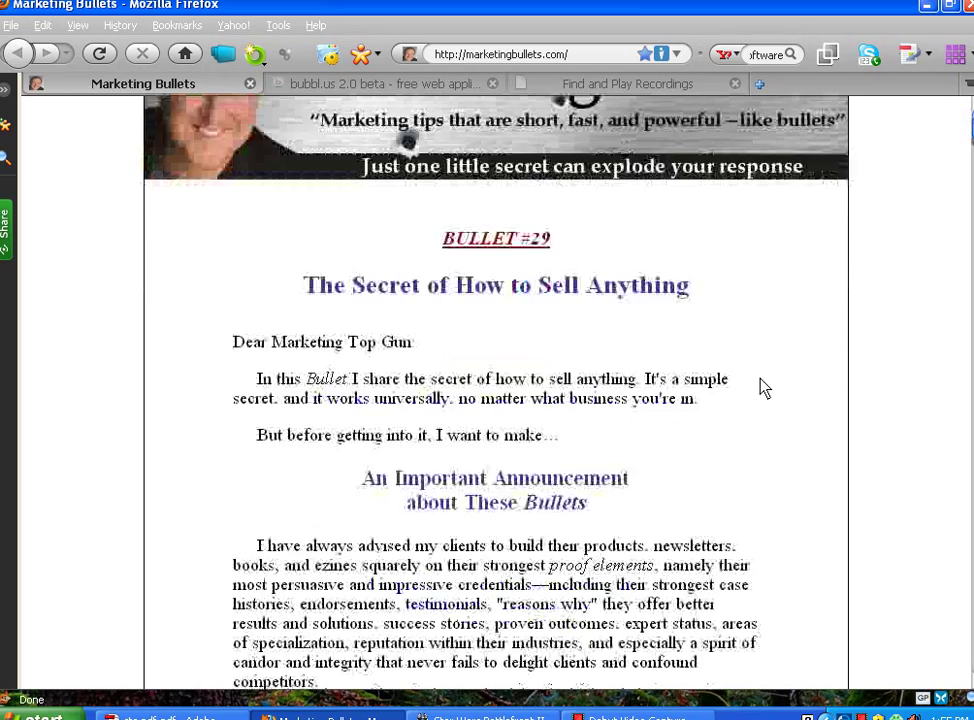
scroll(765, 388, "down", 5)
scroll(763, 393, "down", 5)
scroll(767, 400, "down", 5)
scroll(765, 409, "down", 6)
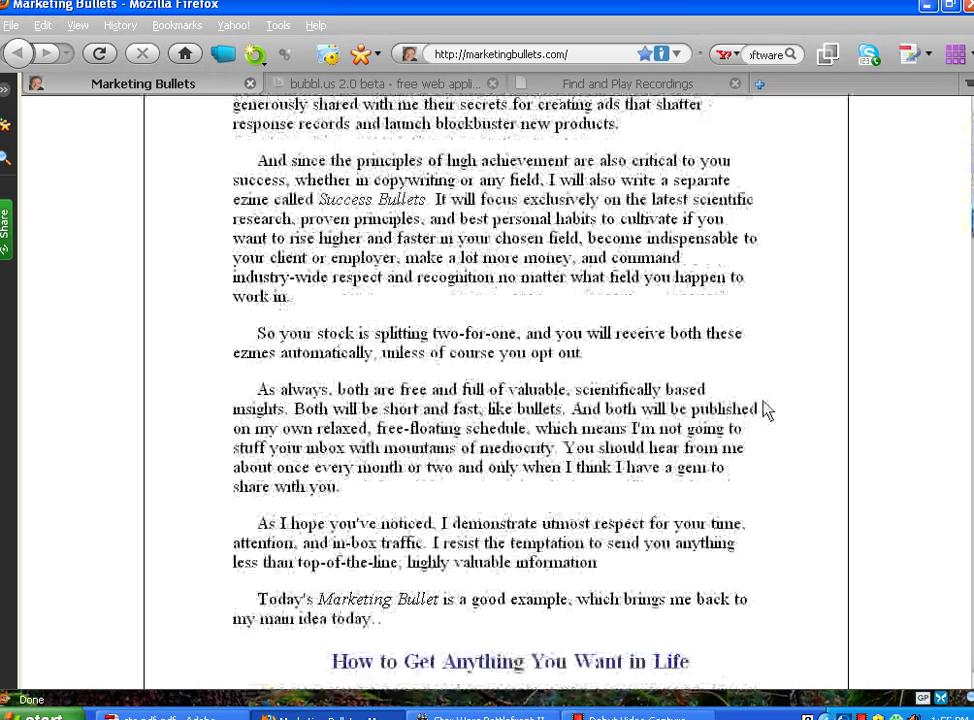
scroll(766, 410, "down", 5)
scroll(766, 410, "down", 5)
scroll(766, 410, "down", 4)
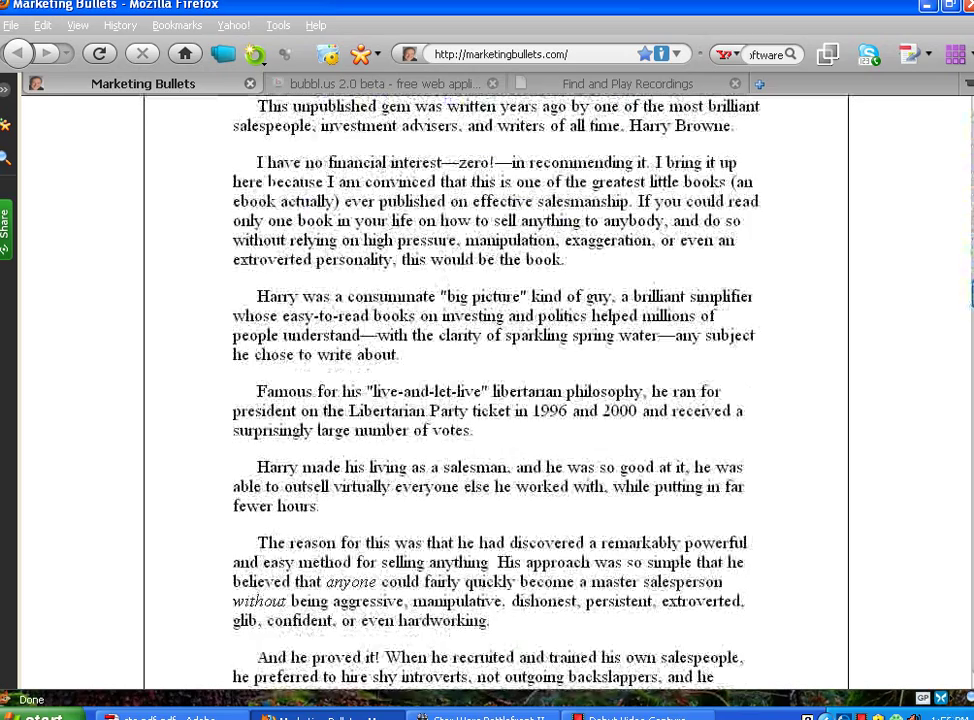
scroll(766, 410, "up", 14)
scroll(766, 400, "up", 12)
scroll(844, 178, "up", 3)
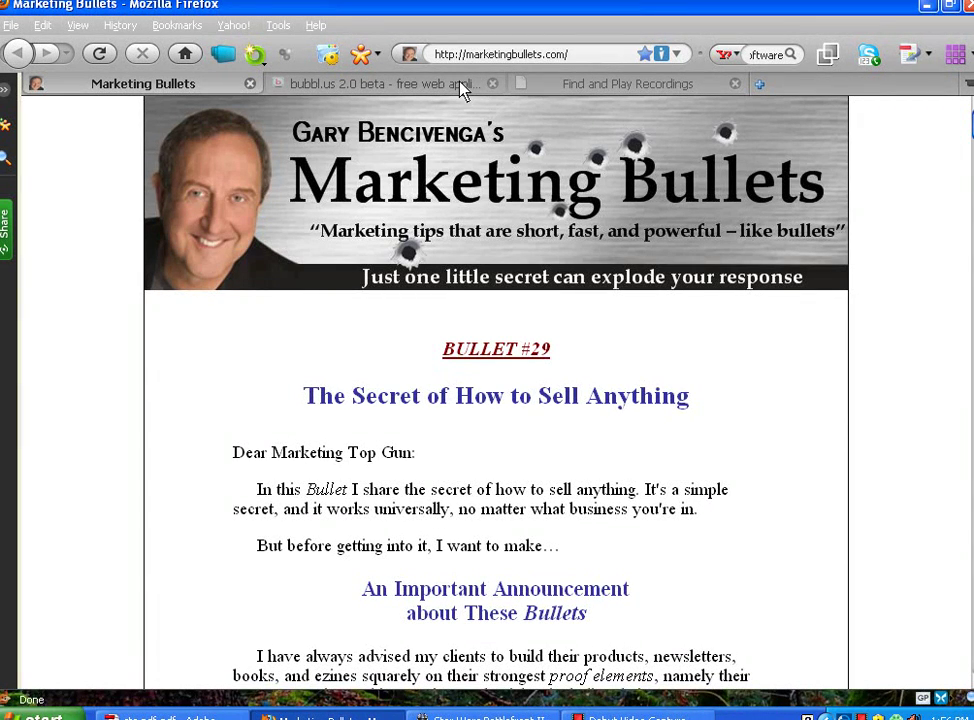
left_click(414, 88)
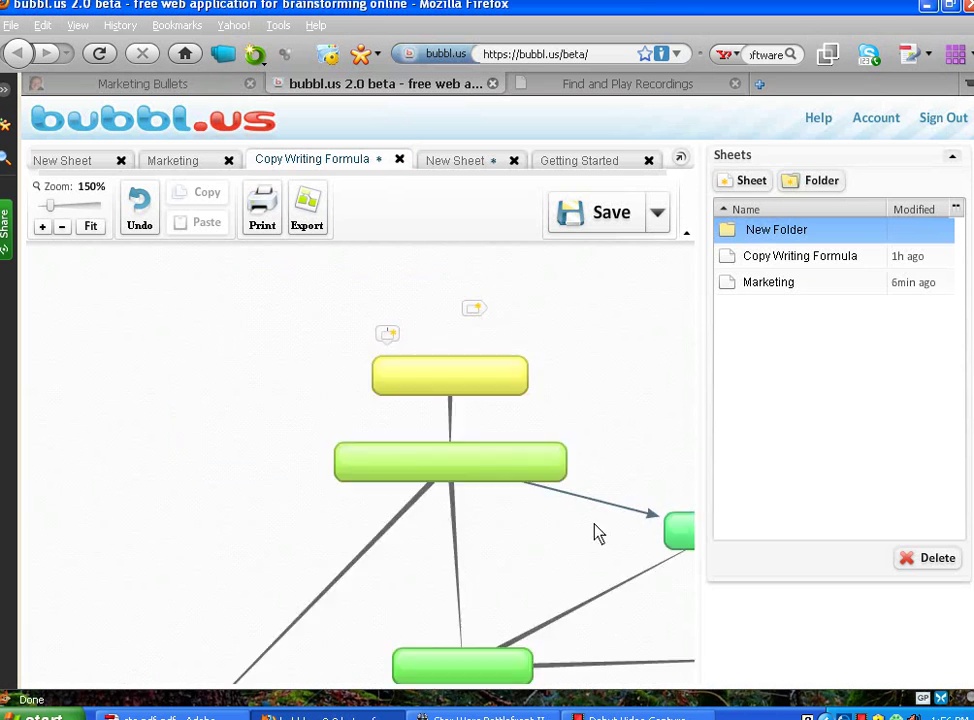
- Zoom and pan around the Copy Writing Formula map, from its title to the Build Raport node
scroll(597, 533, "down", 5)
left_click_drag(522, 528, 343, 418)
mouse_move(441, 405)
left_mouse_down()
mouse_move(458, 362)
mouse_move(506, 413)
left_mouse_up()
scroll(483, 437, "up", 3)
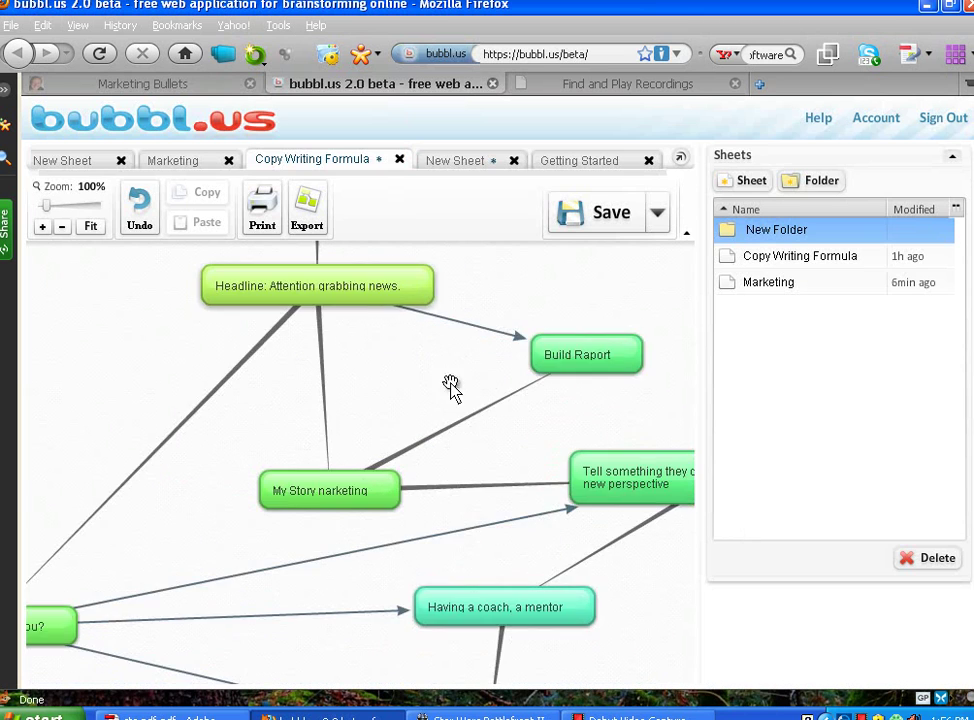
left_click_drag(451, 387, 472, 495)
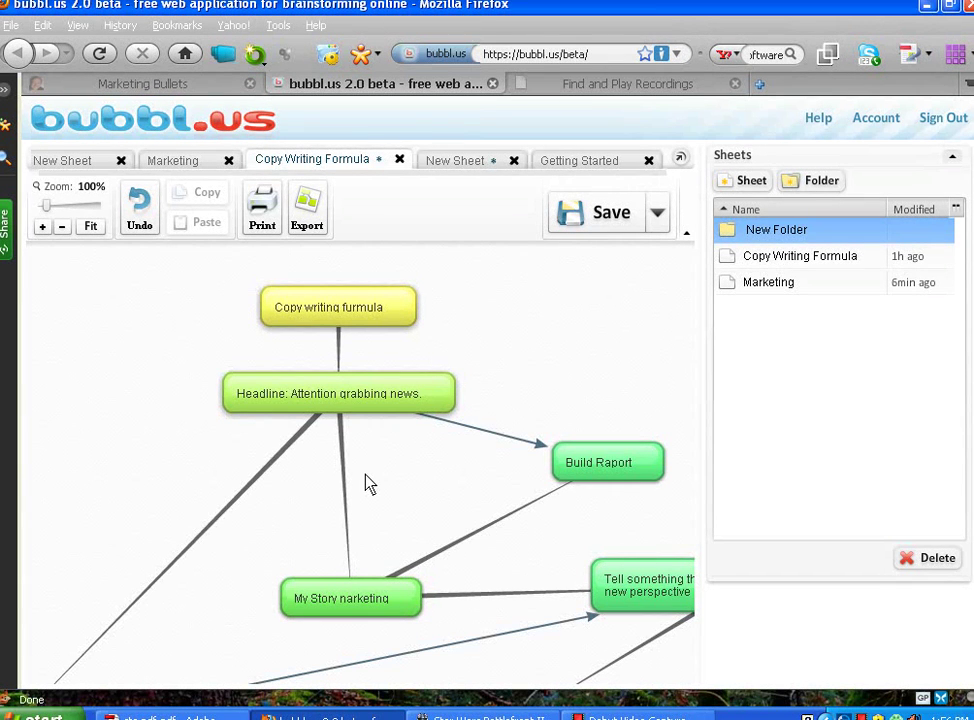
scroll(368, 484, "down", 1)
mouse_move(624, 593)
left_mouse_down()
mouse_move(590, 586)
mouse_move(567, 467)
left_mouse_up()
scroll(567, 470, "down", 1)
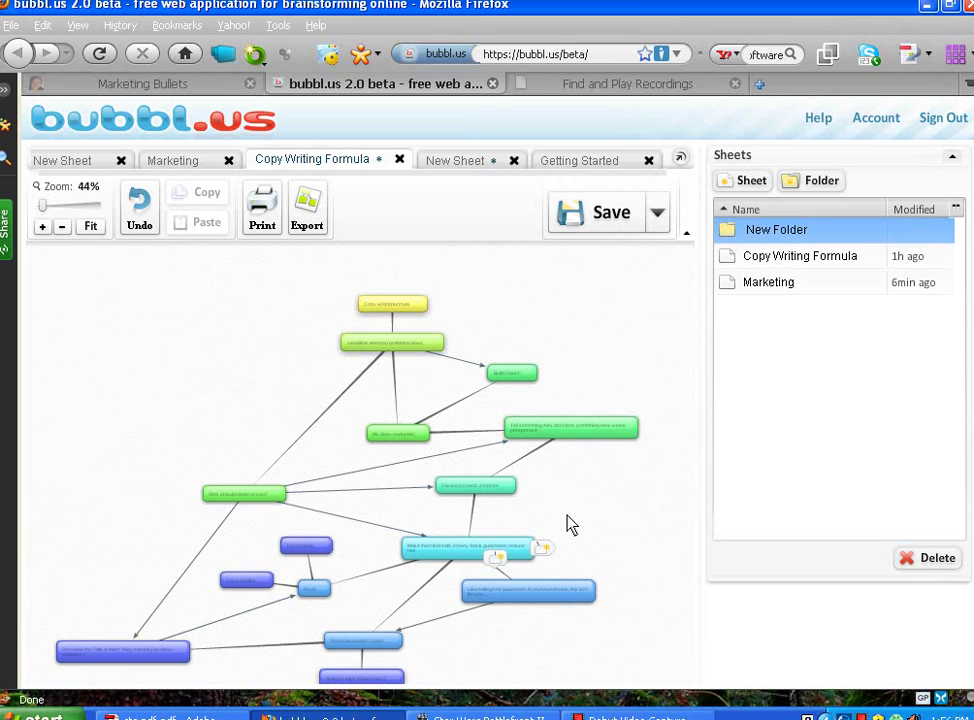
mouse_move(467, 548)
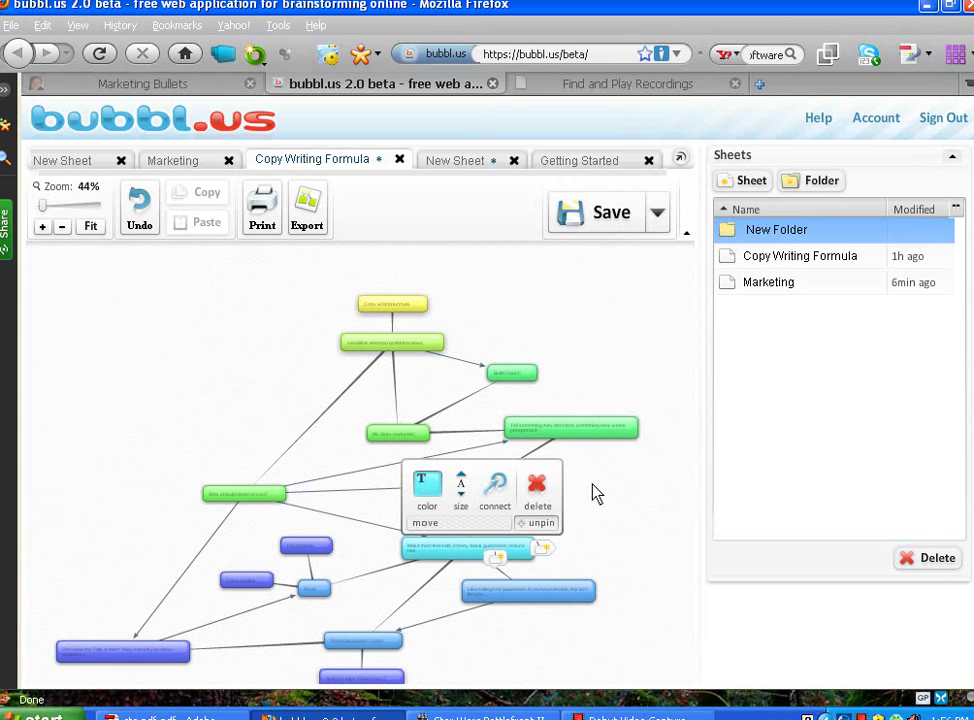
scroll(595, 493, "up", 3)
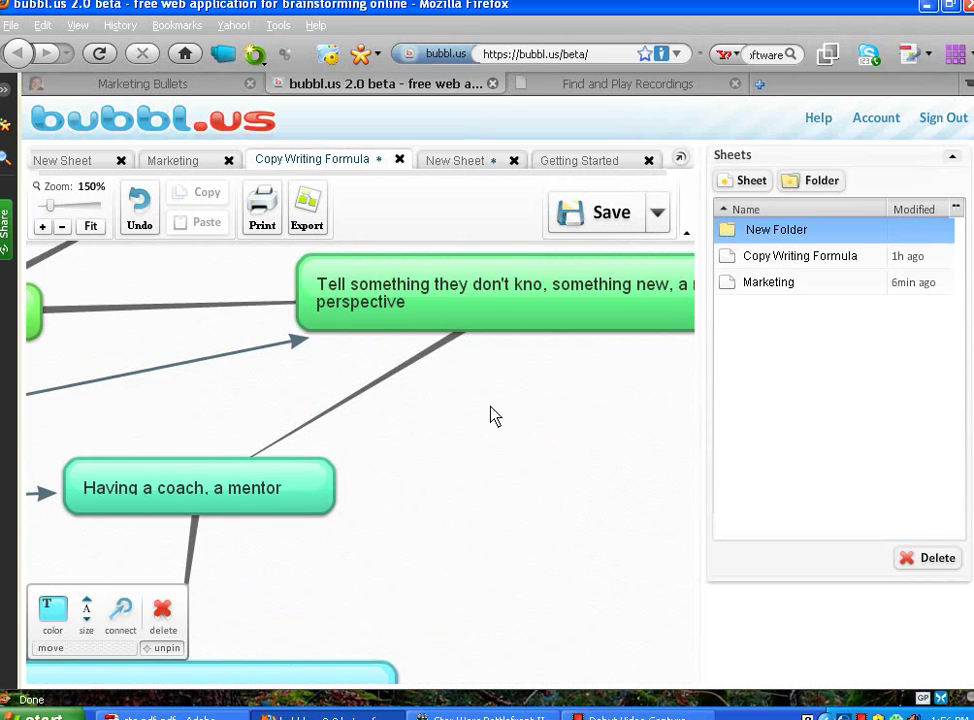
left_click_drag(493, 415, 641, 659)
left_click_drag(285, 503, 430, 630)
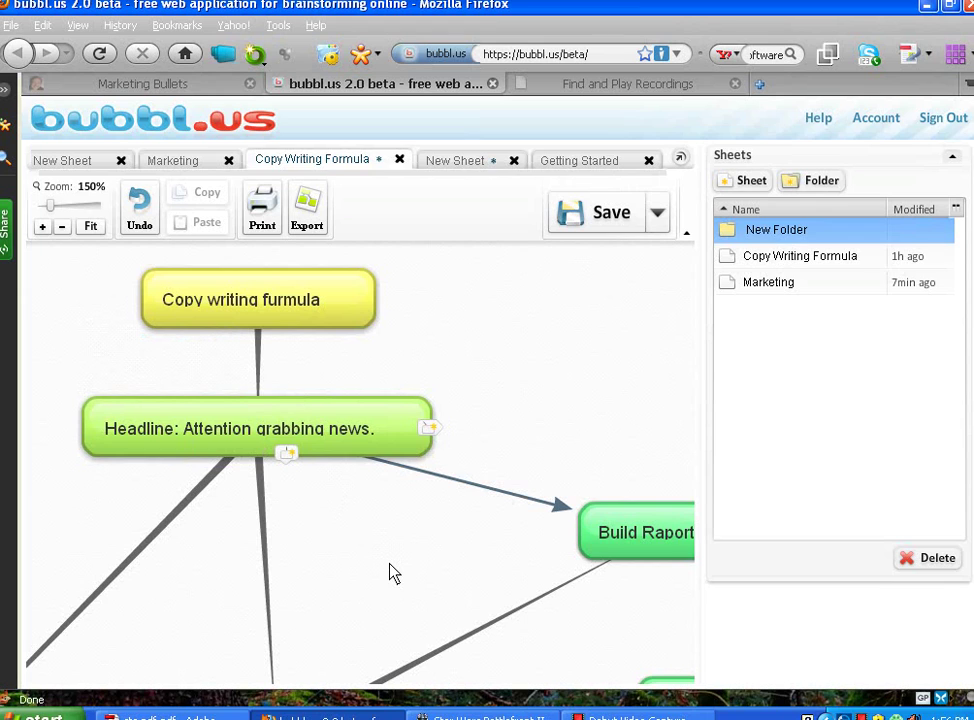
- Zoom out to 44% and pan until the whole map, down to the blue bubbles, fits
scroll(393, 572, "down", 5)
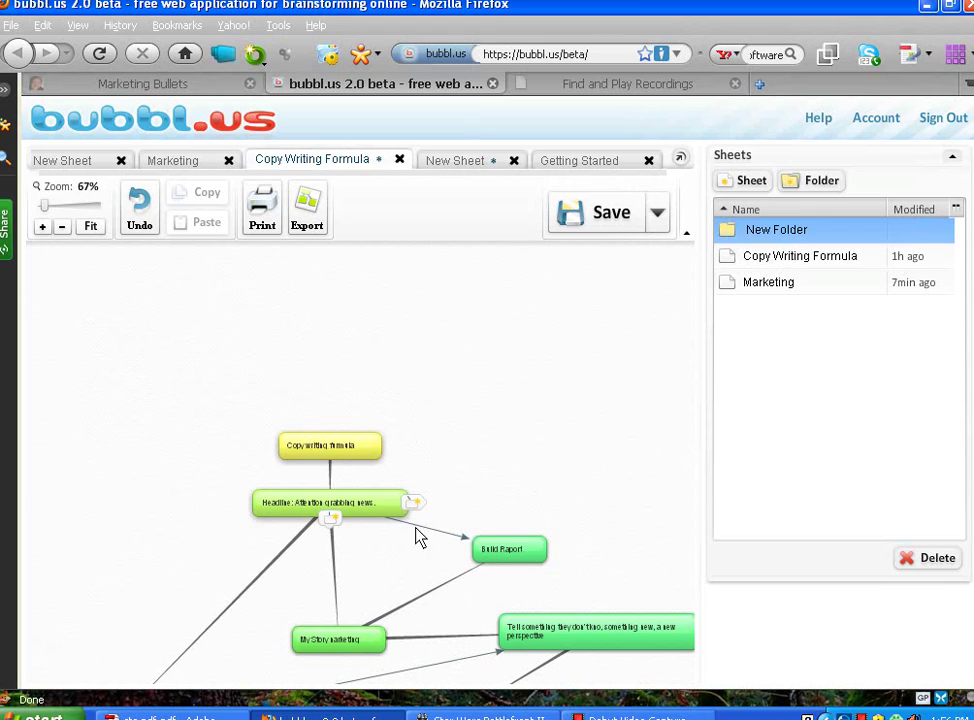
scroll(413, 413, "down", 5)
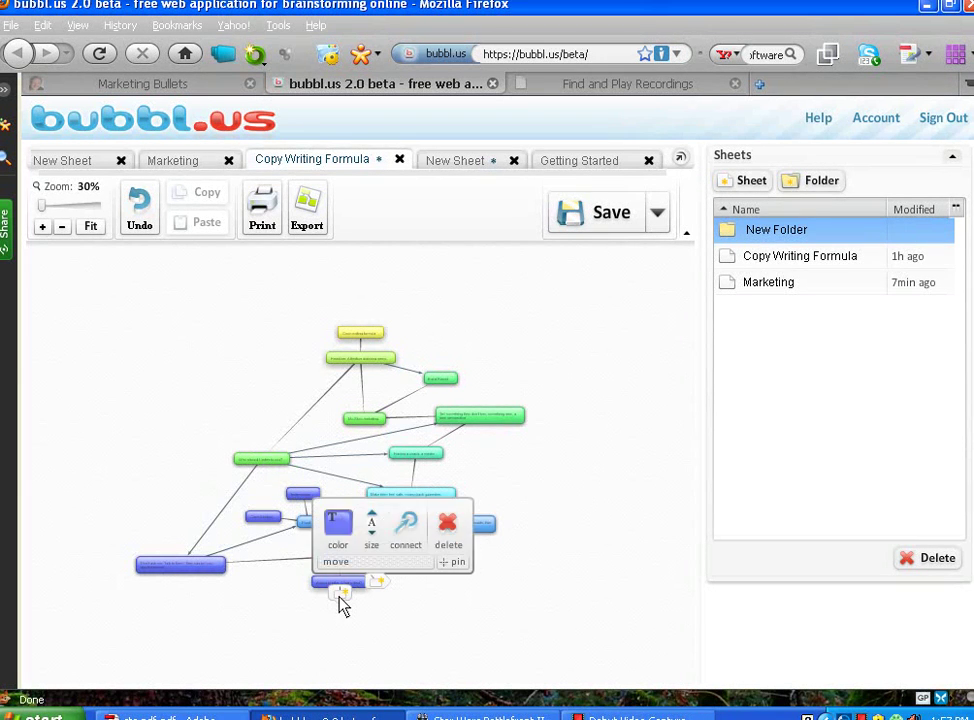
scroll(393, 626, "up", 5)
left_click_drag(393, 624, 510, 661)
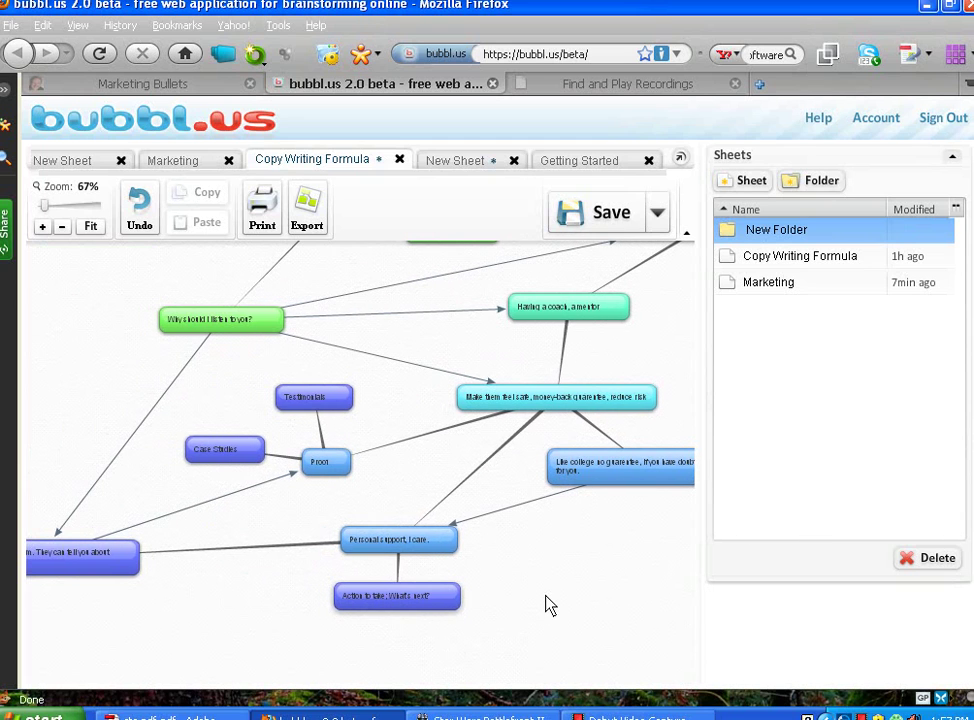
scroll(545, 590, "down", 2)
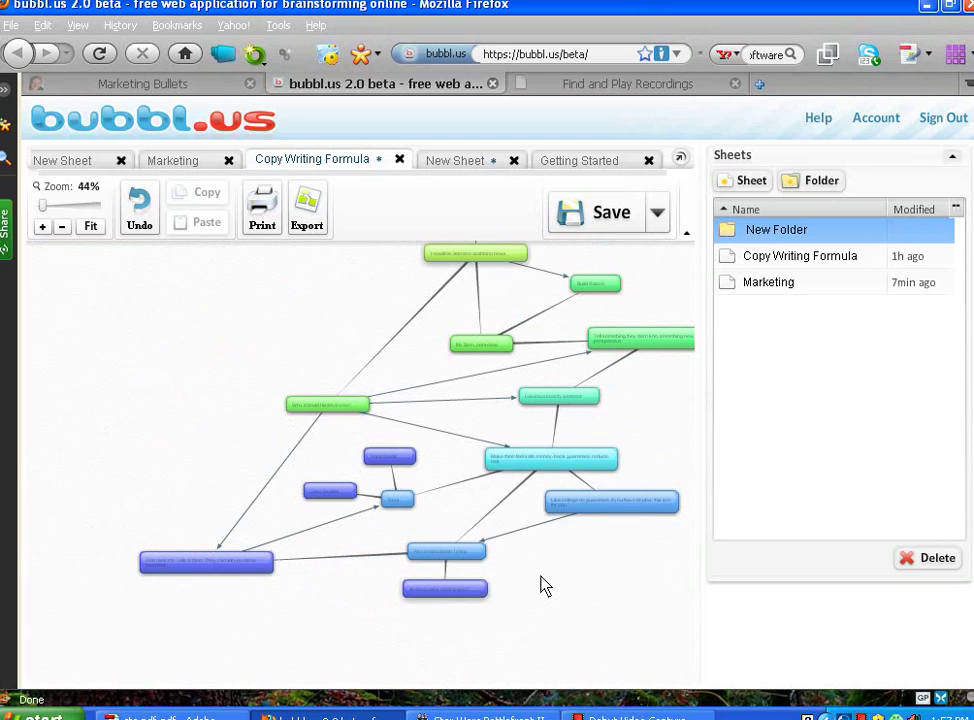
left_click_drag(545, 585, 416, 632)
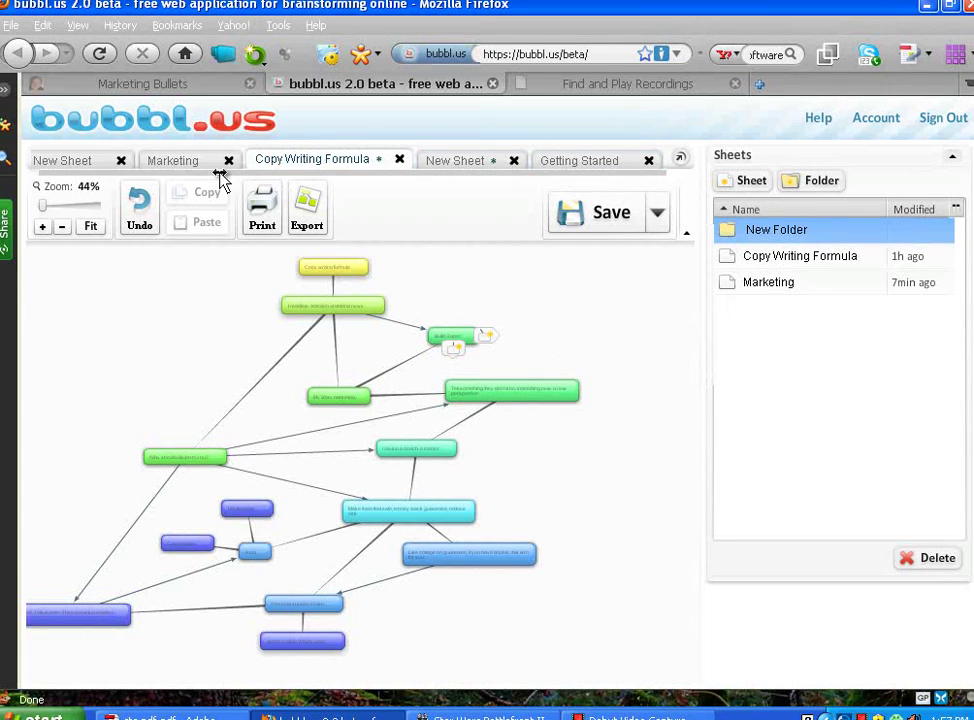
- Switch to the Marketing sheet and centre on the Don'ts - Harry Browne bubble
left_click(190, 165)
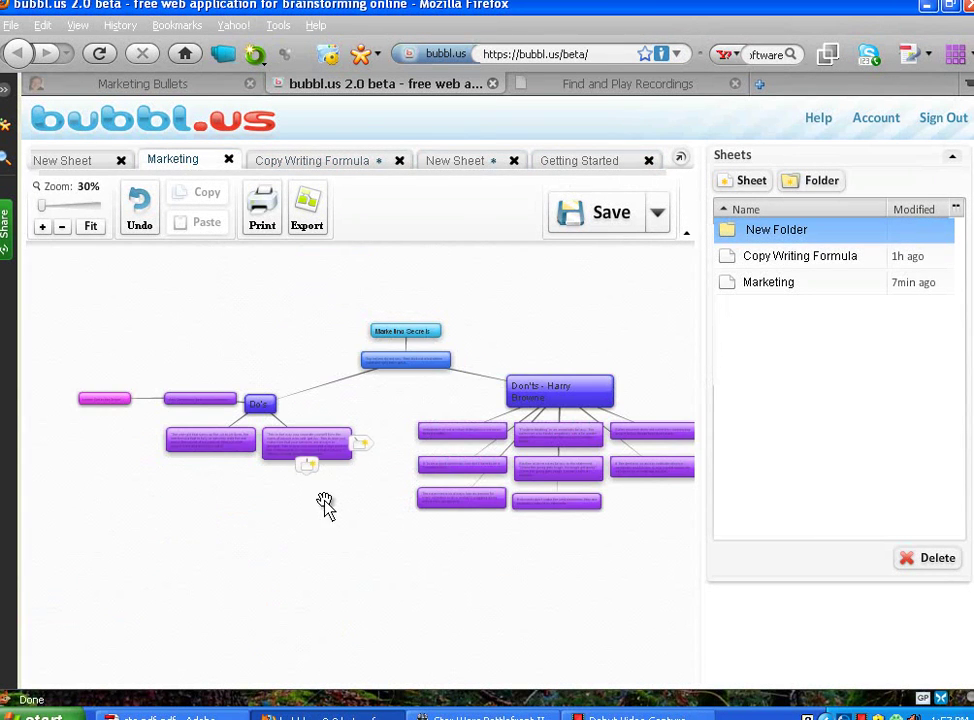
mouse_move(324, 504)
left_mouse_down()
mouse_move(268, 521)
mouse_move(280, 516)
left_mouse_up()
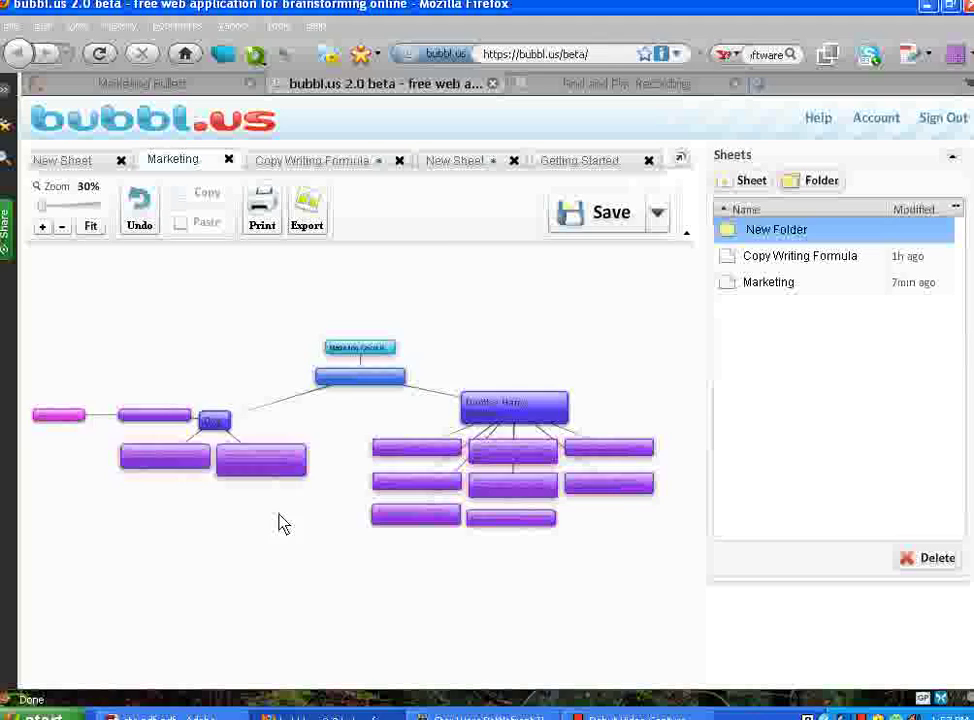
scroll(285, 517, "up", 3)
mouse_move(538, 317)
left_mouse_down()
mouse_move(431, 545)
mouse_move(466, 494)
mouse_move(456, 471)
left_mouse_up()
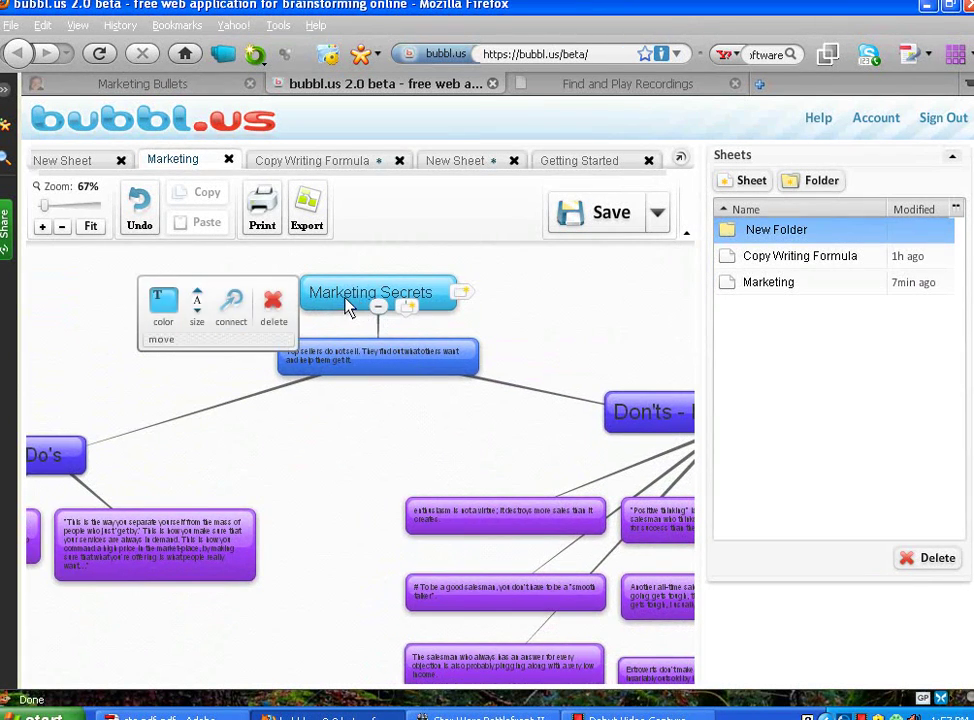
left_click_drag(382, 425, 130, 435)
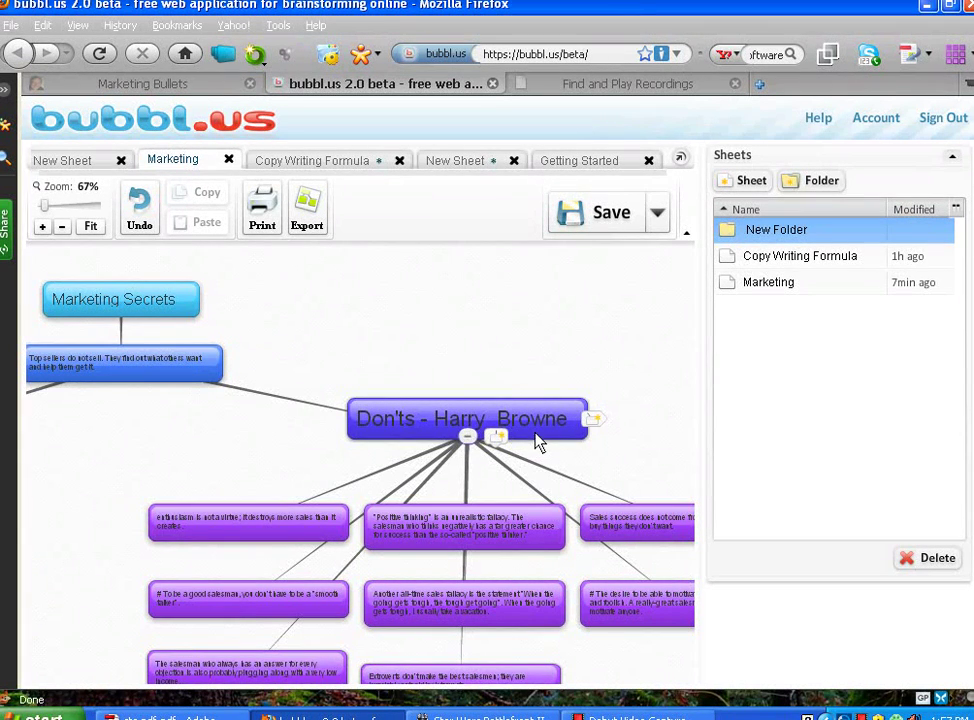
- Dismiss the Automatic Updates prompt with Restart Later and deselect the Don'ts bubble
scroll(232, 453, "down", 2)
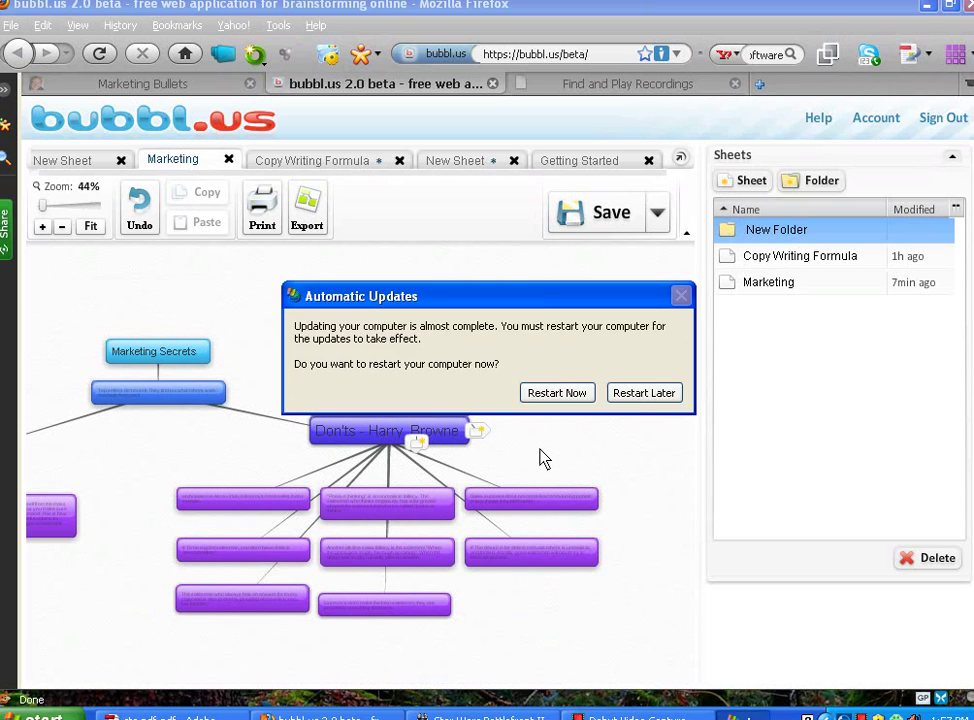
left_click(643, 396)
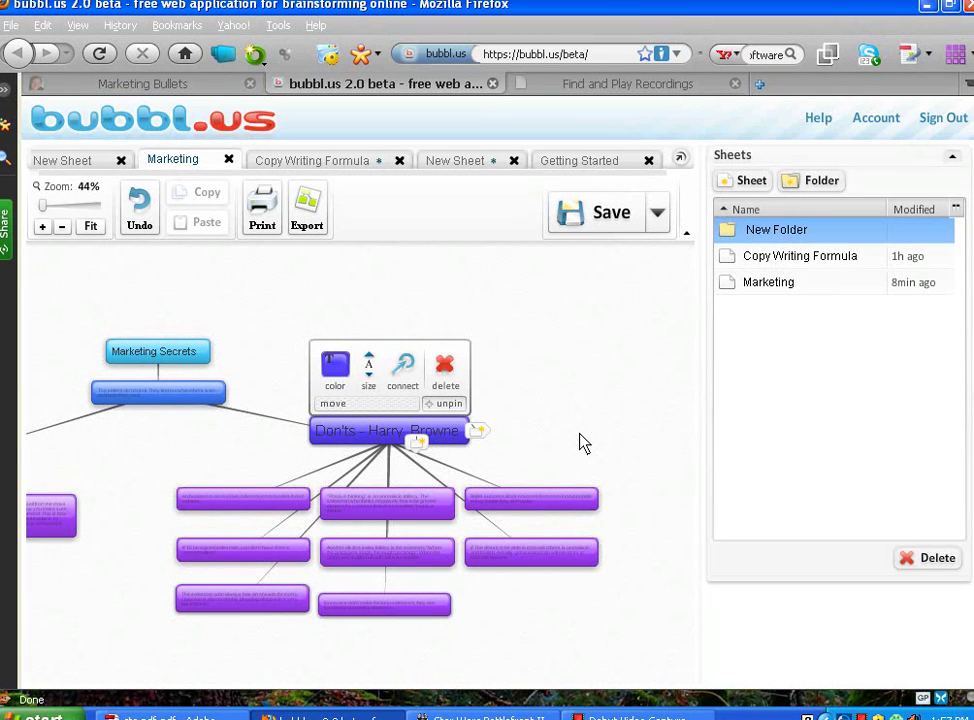
left_click(550, 460)
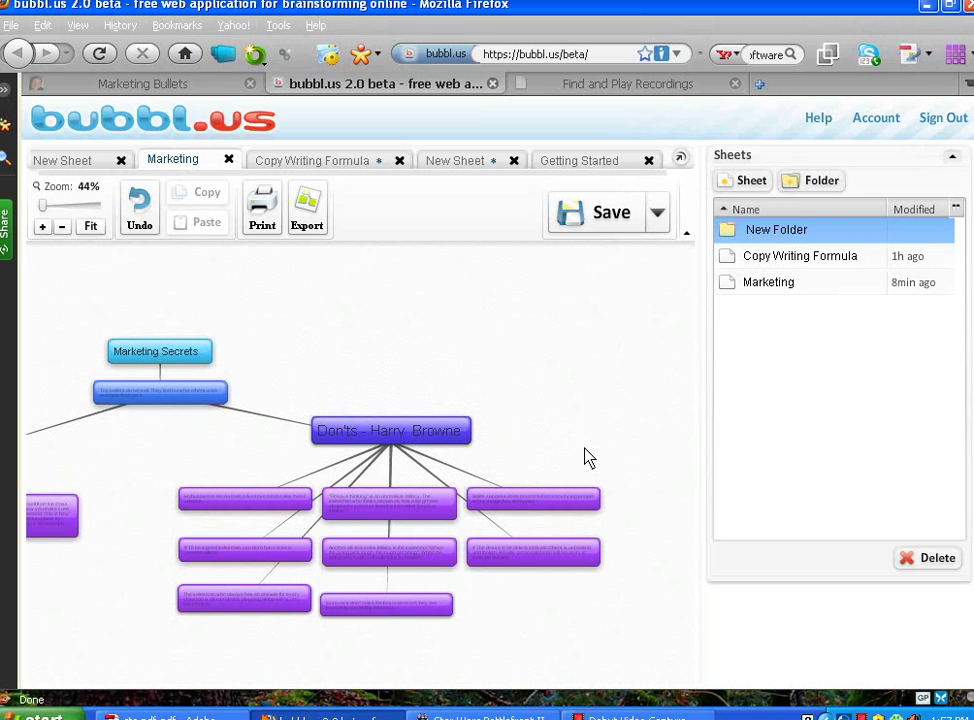
scroll(600, 437, "down", 2)
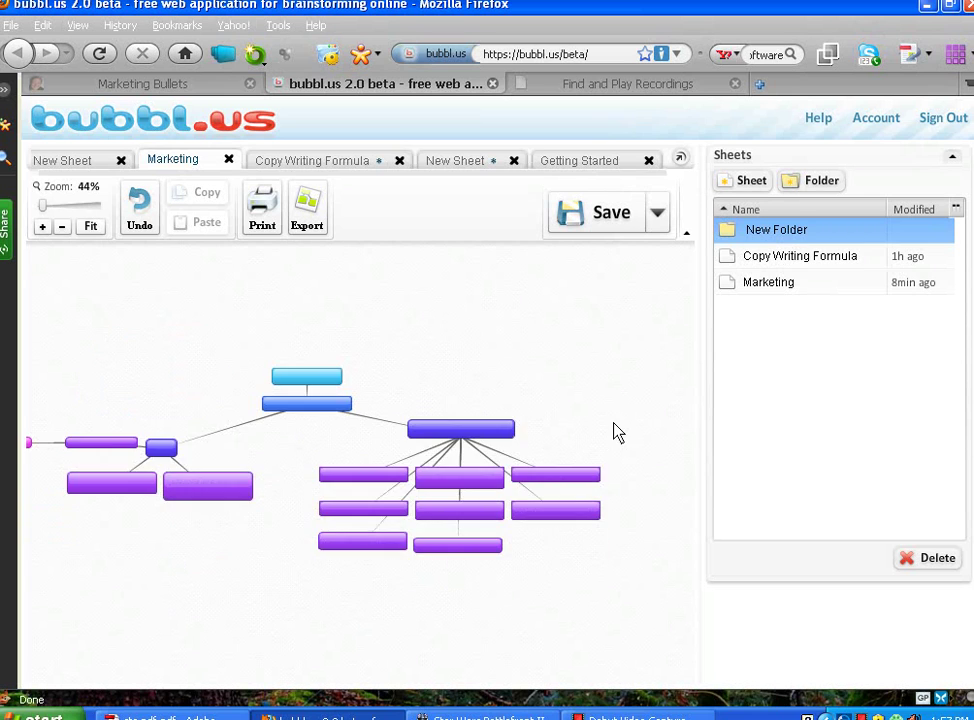
scroll(598, 474, "up", 4)
left_click_drag(484, 626, 533, 580)
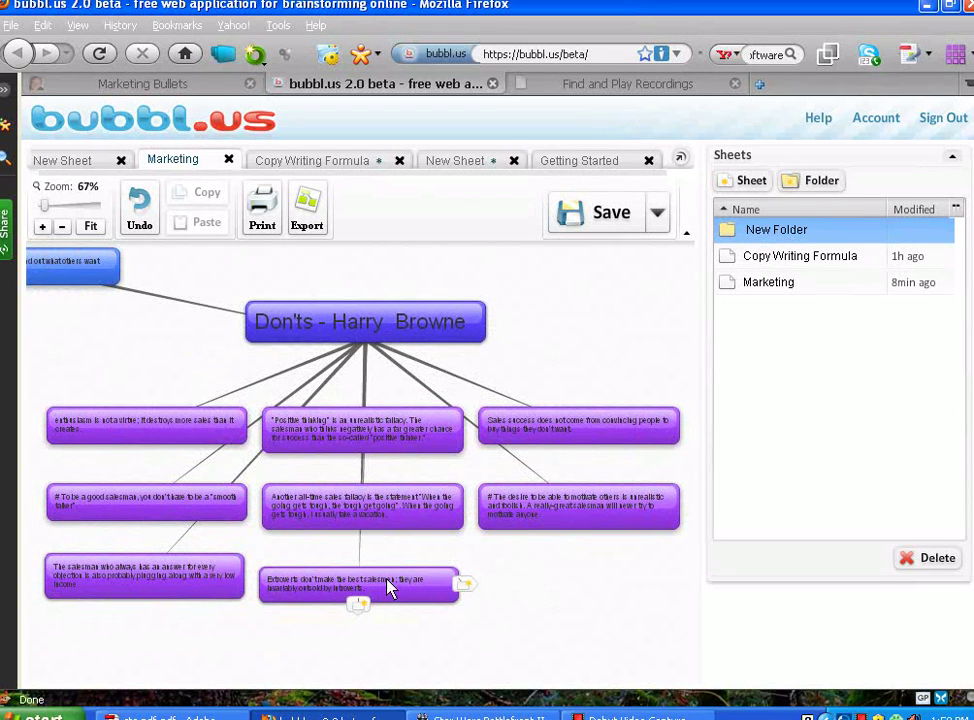
left_click_drag(75, 371, 365, 447)
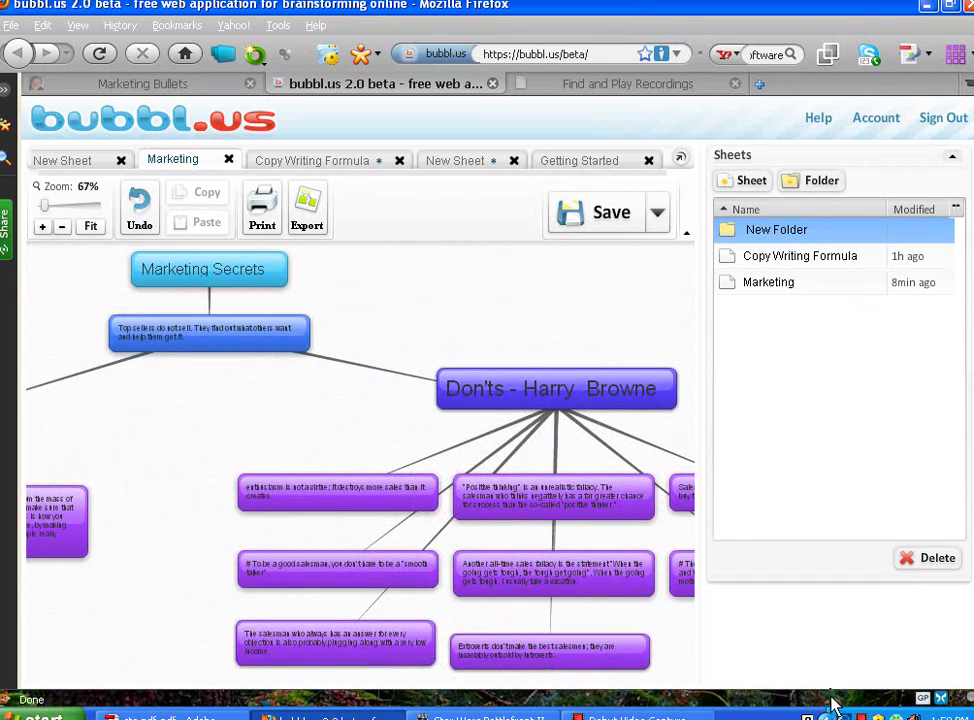
scroll(365, 447, "down", 2)
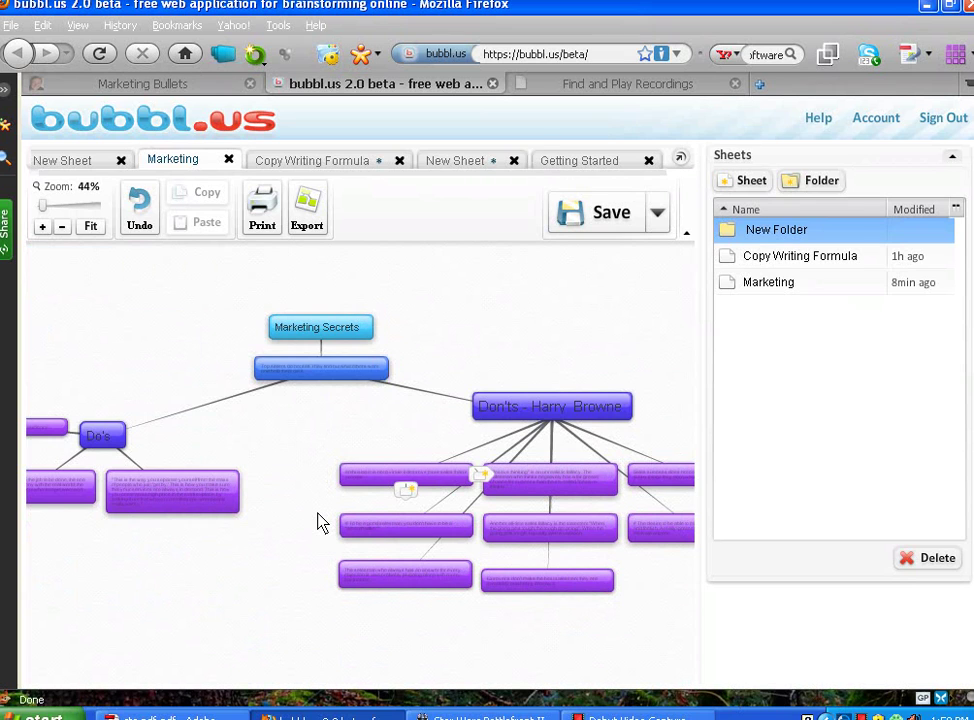
left_click_drag(320, 522, 178, 426)
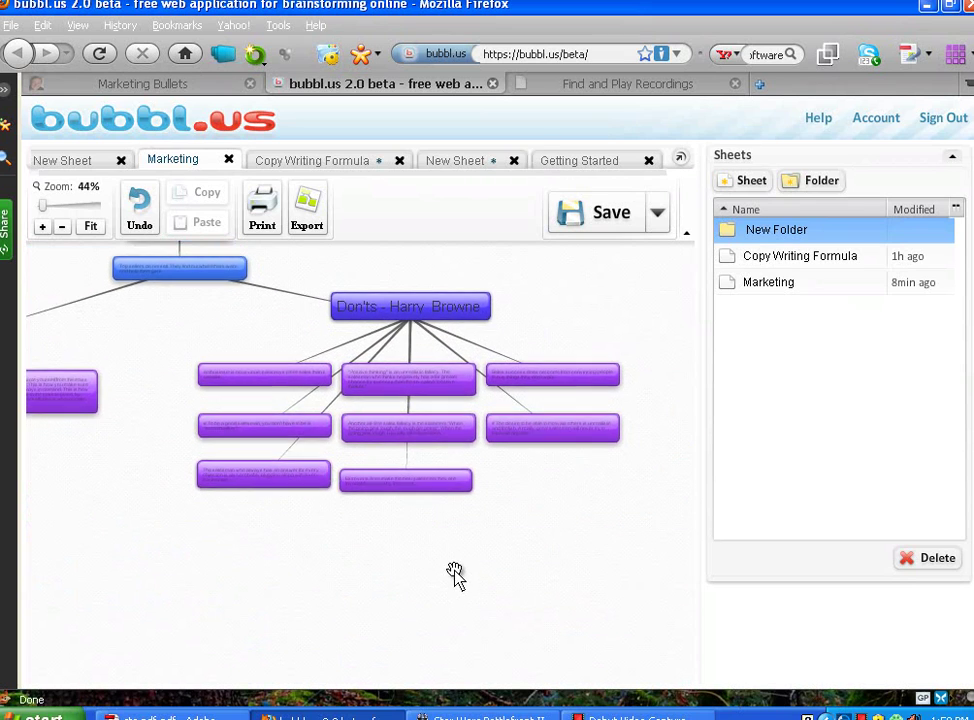
mouse_move(455, 575)
left_mouse_down()
mouse_move(424, 524)
mouse_move(415, 530)
left_mouse_up()
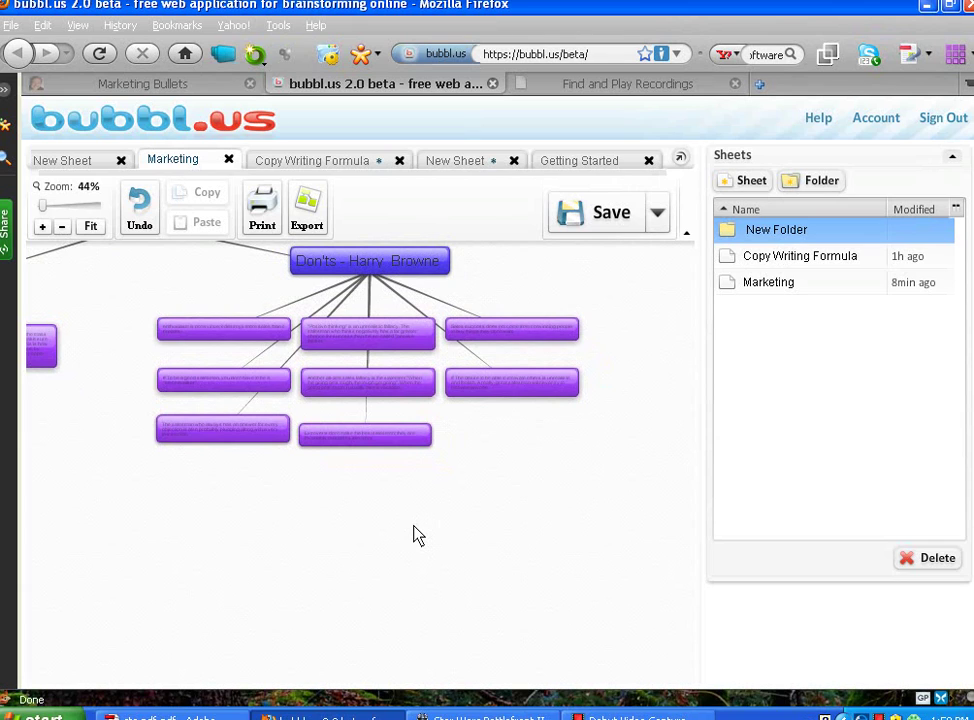
left_click_drag(418, 535, 414, 542)
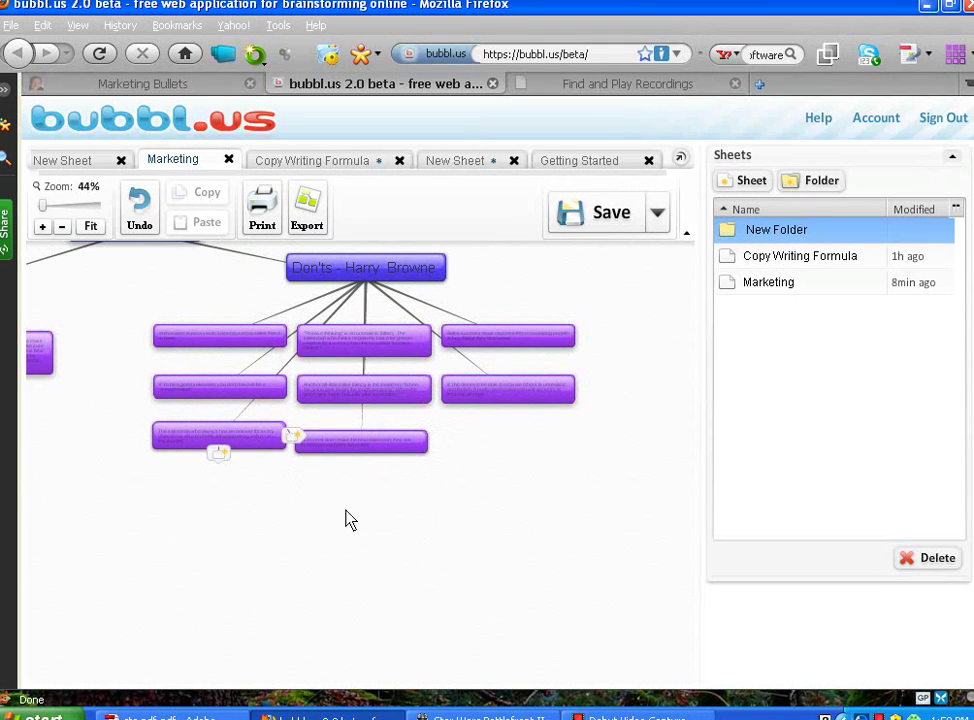
mouse_move(365, 435)
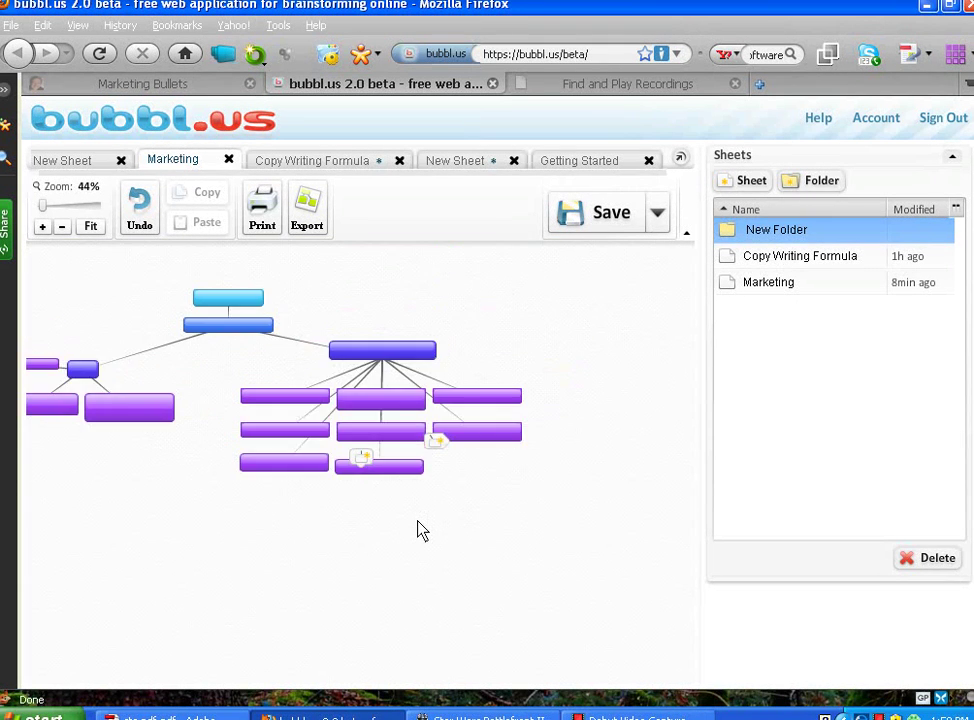
left_click_drag(420, 528, 441, 565)
scroll(441, 565, "up", 3)
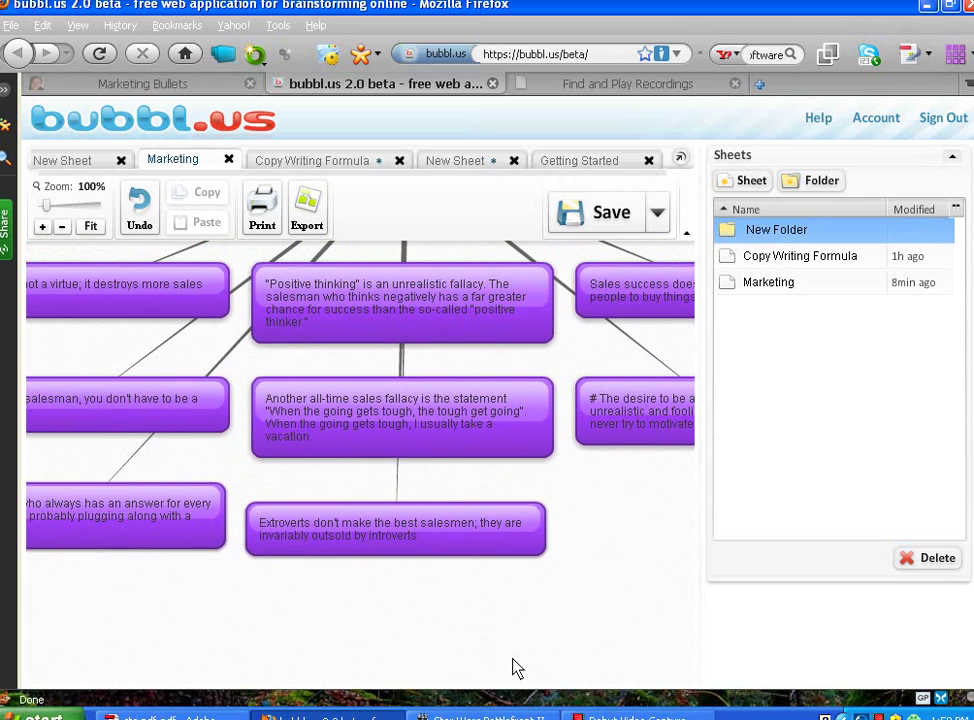
scroll(510, 630, "down", 2)
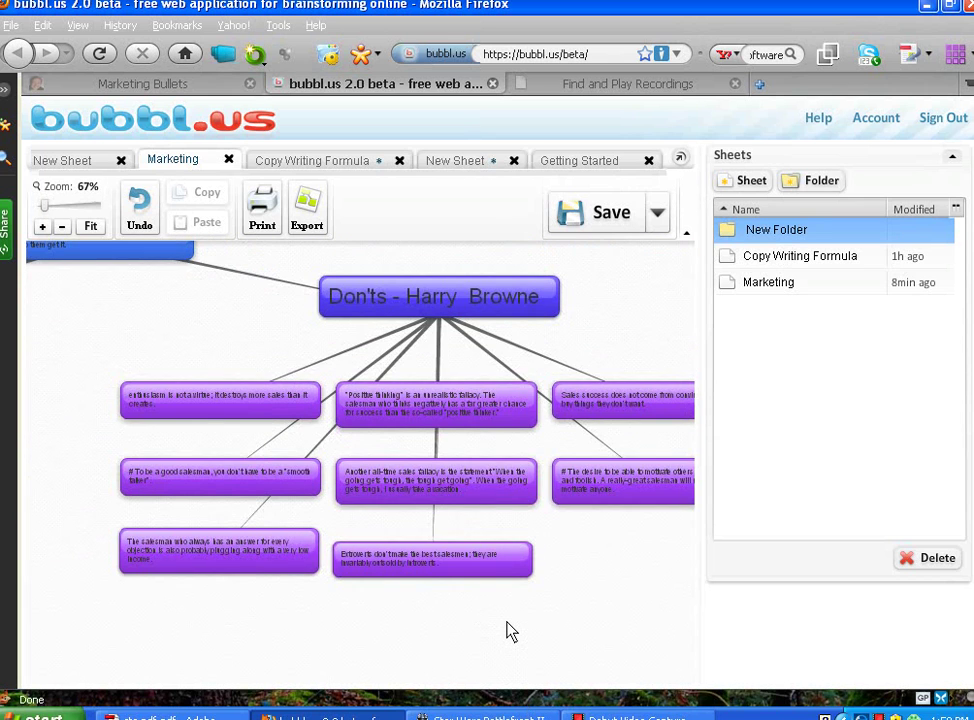
mouse_move(506, 627)
left_mouse_down()
mouse_move(472, 620)
mouse_move(457, 600)
mouse_move(438, 603)
left_mouse_up()
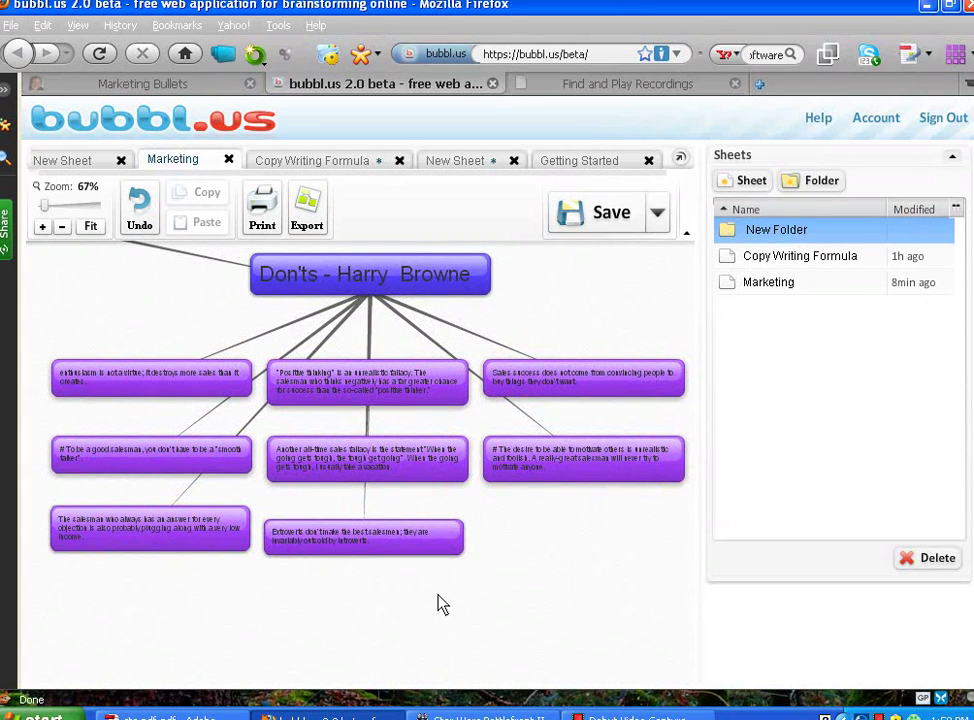
mouse_move(432, 559)
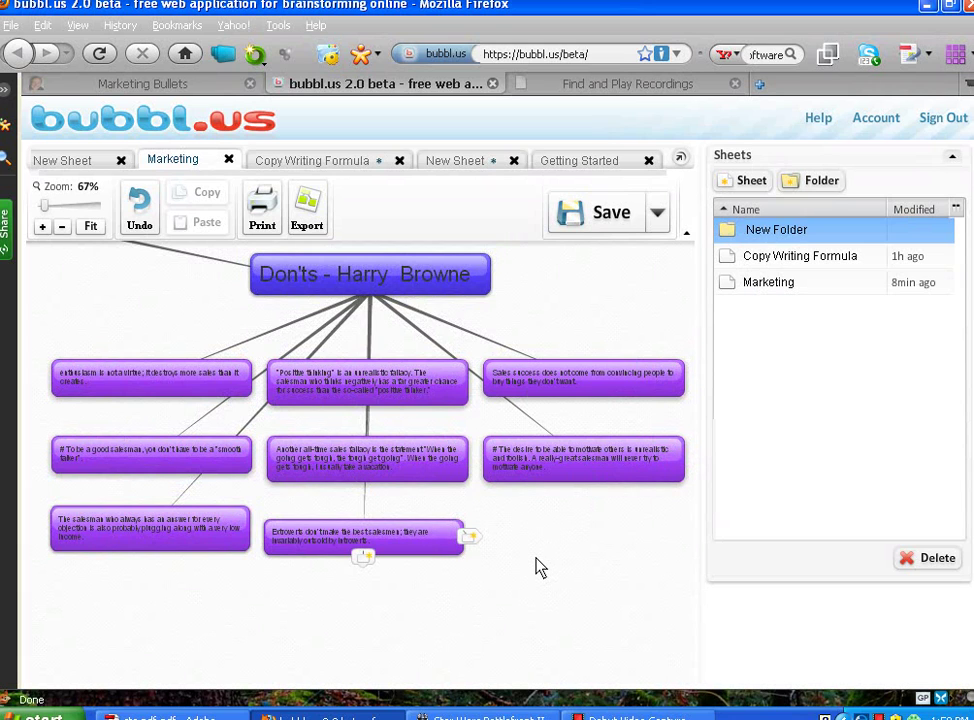
scroll(522, 565, "up", 2)
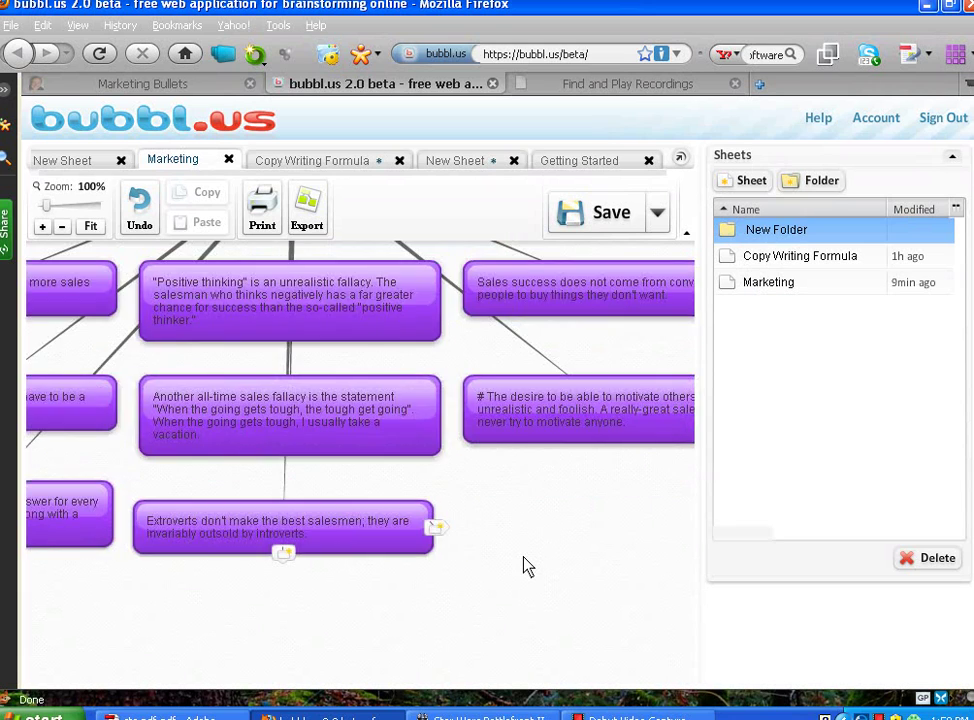
scroll(522, 565, "down", 3)
scroll(400, 620, "down", 2)
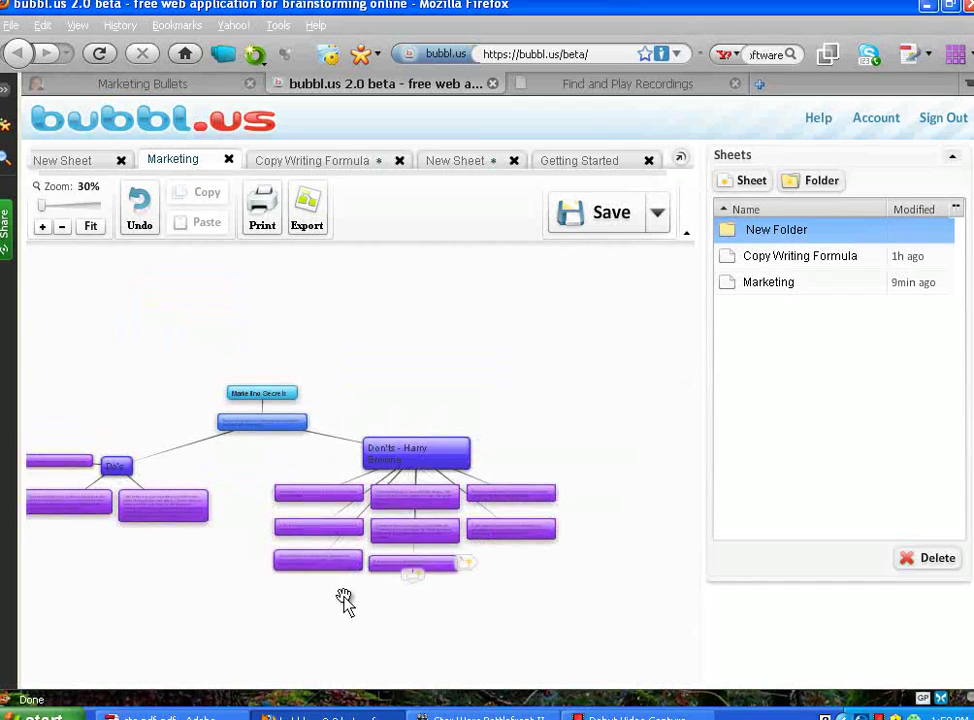
mouse_move(343, 602)
left_mouse_down()
mouse_move(454, 559)
mouse_move(440, 516)
left_mouse_up()
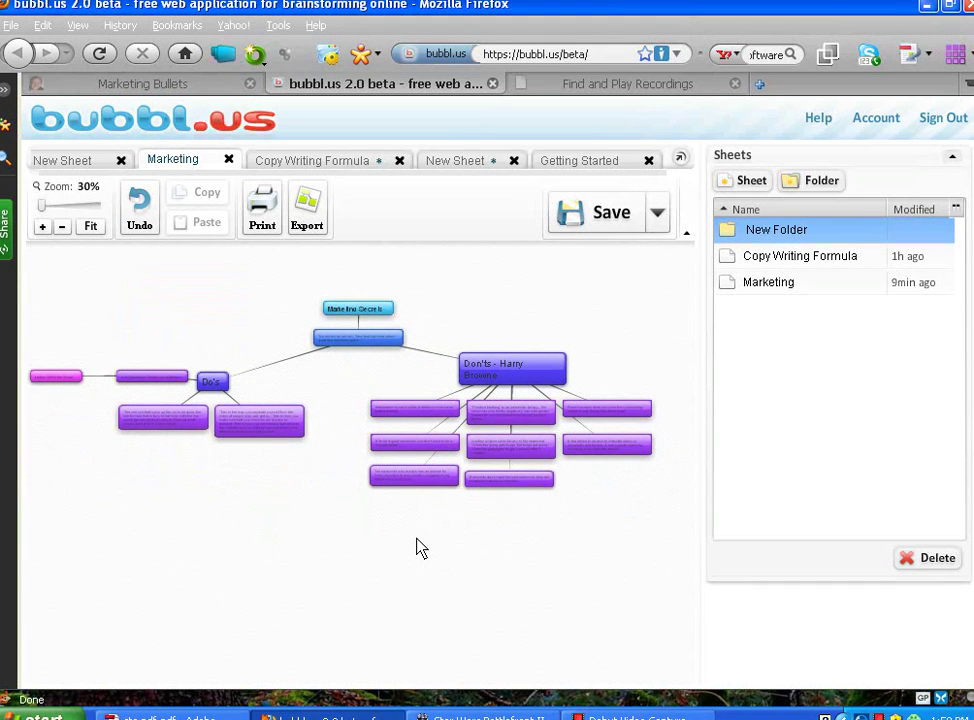
left_click(612, 161)
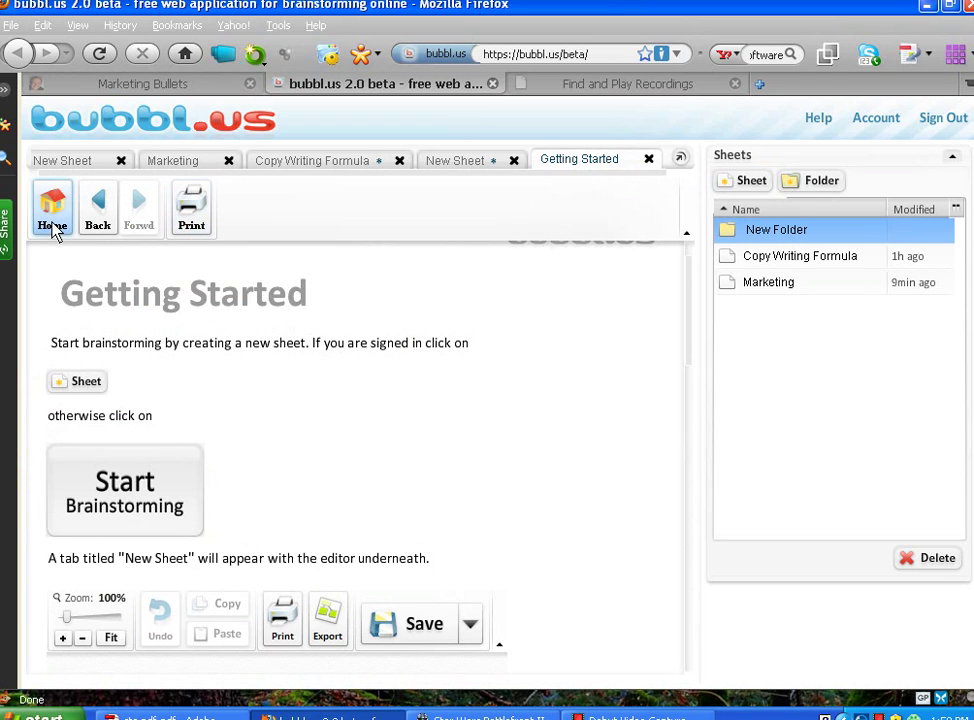
scroll(446, 406, "down", 1)
scroll(447, 405, "down", 2)
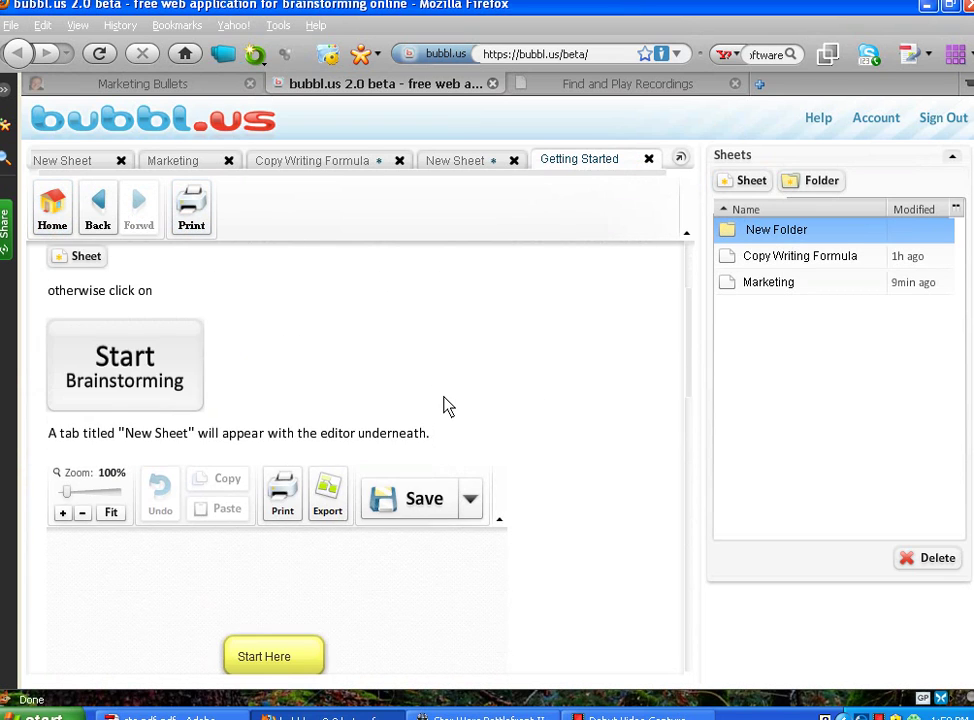
scroll(443, 405, "up", 3)
left_click(168, 166)
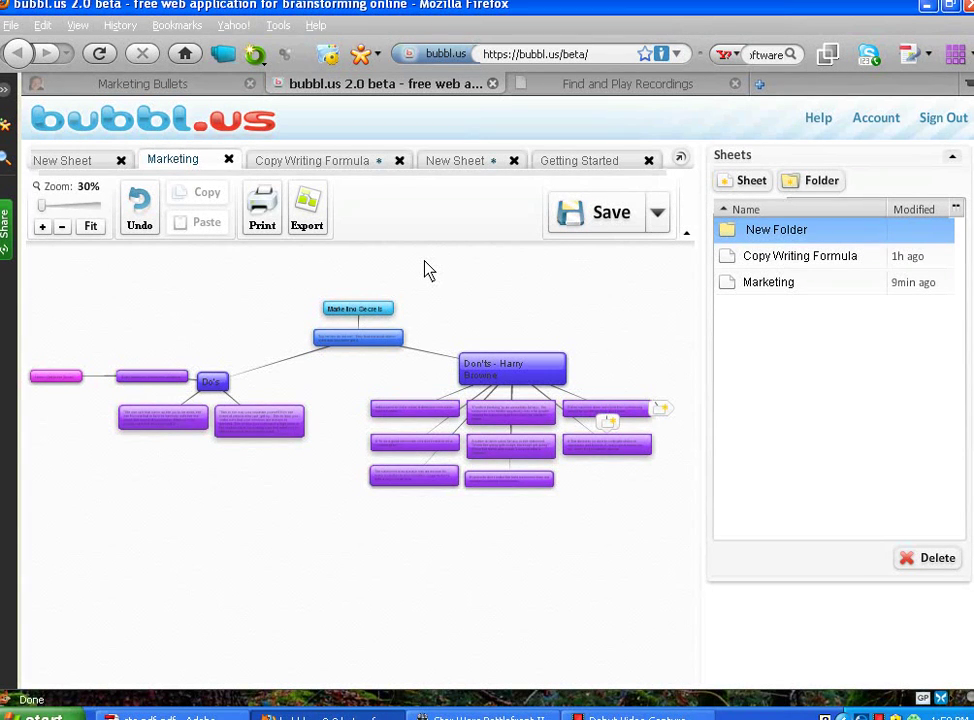
- Nudge the Marketing map, then switch to Copy Writing Formula and centre it in view
left_click_drag(425, 270, 448, 275)
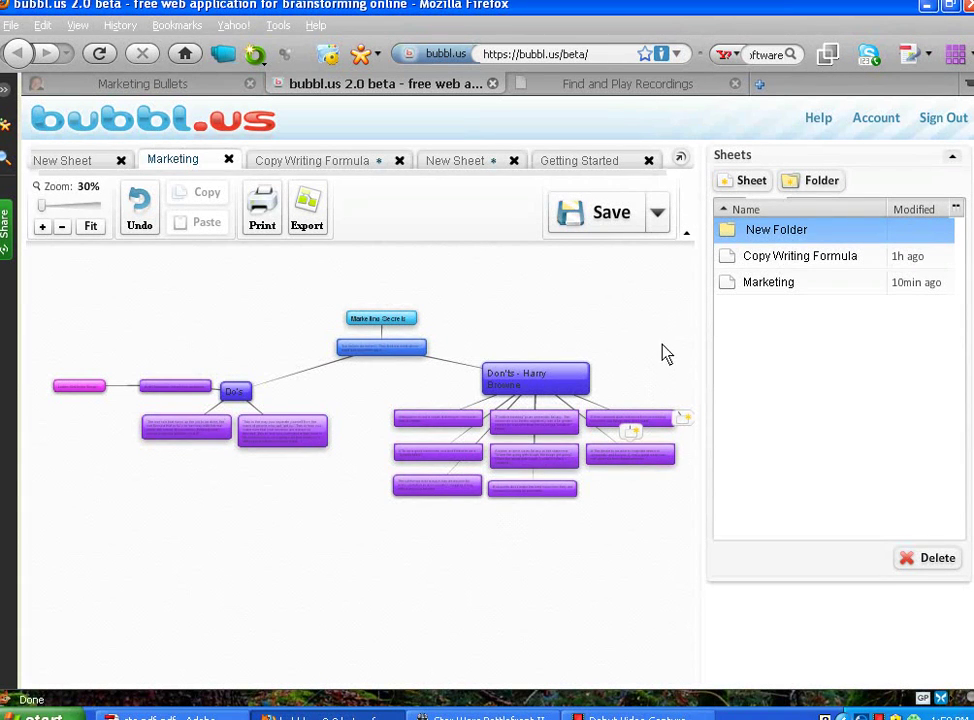
left_click_drag(591, 322, 590, 283)
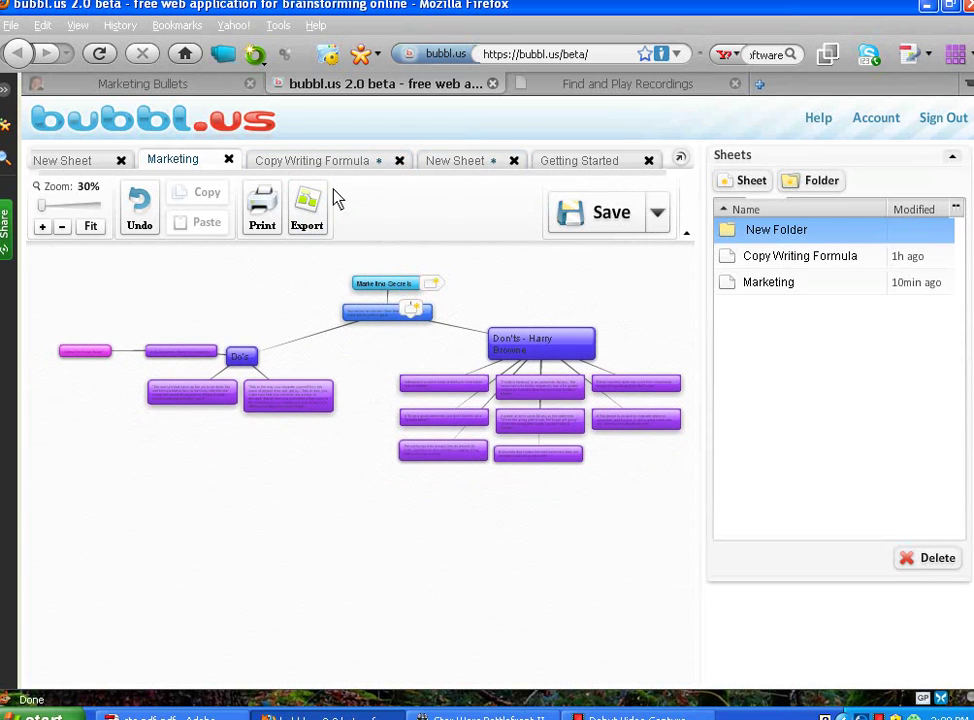
left_click(330, 162)
left_click_drag(570, 479, 604, 489)
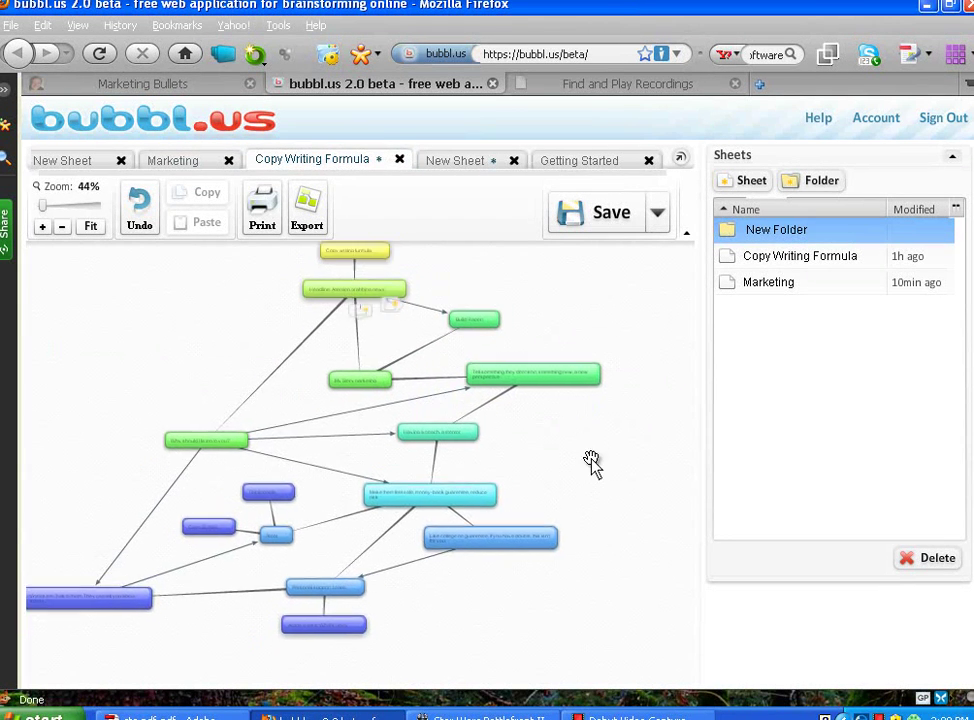